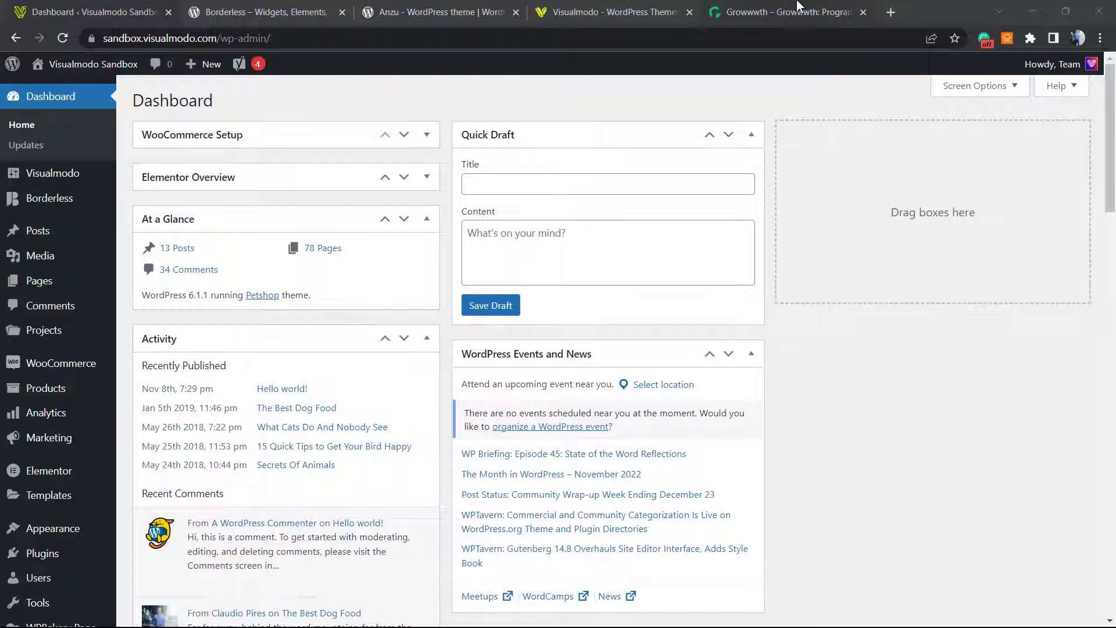
Open the live Petshop site in a new browser tab from Visit Site
{"action": "left_click", "coordinate": [791, 12]}
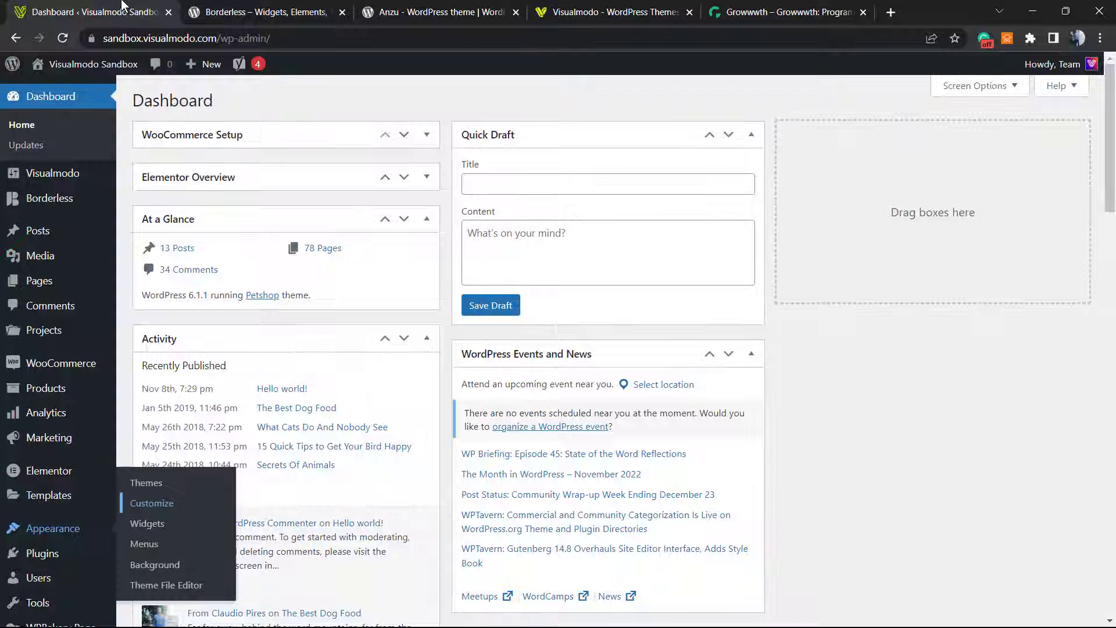
{"action": "key", "text": "ctrl+1"}
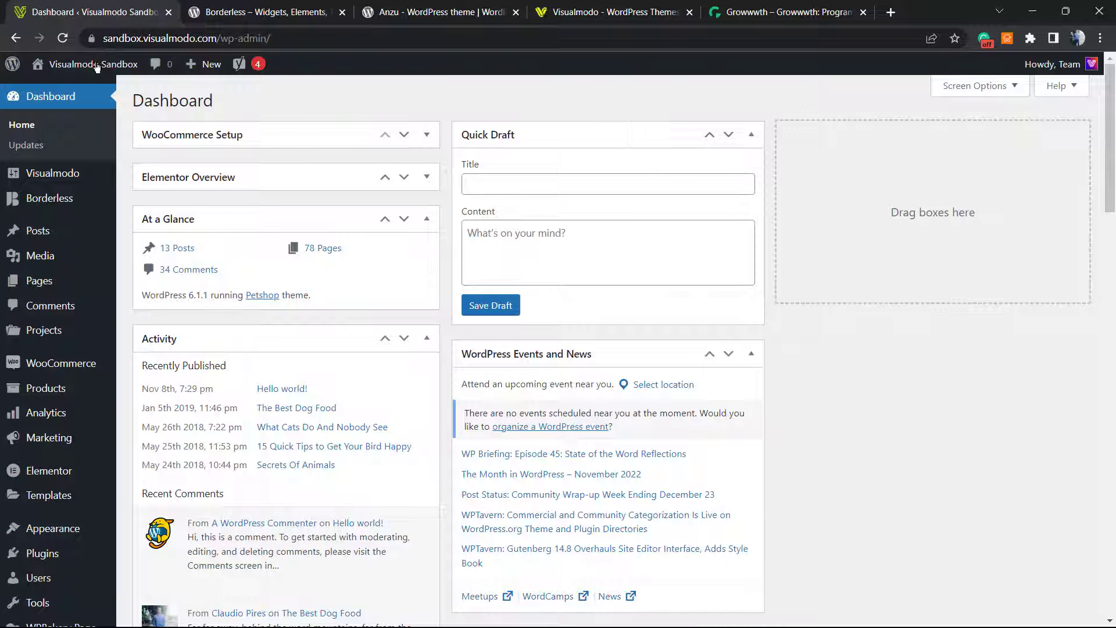
{"action": "mouse_move", "coordinate": [97, 67]}
{"action": "right_click", "coordinate": [99, 90]}
{"action": "left_click", "coordinate": [145, 97]}
{"action": "left_click", "coordinate": [203, 12]}
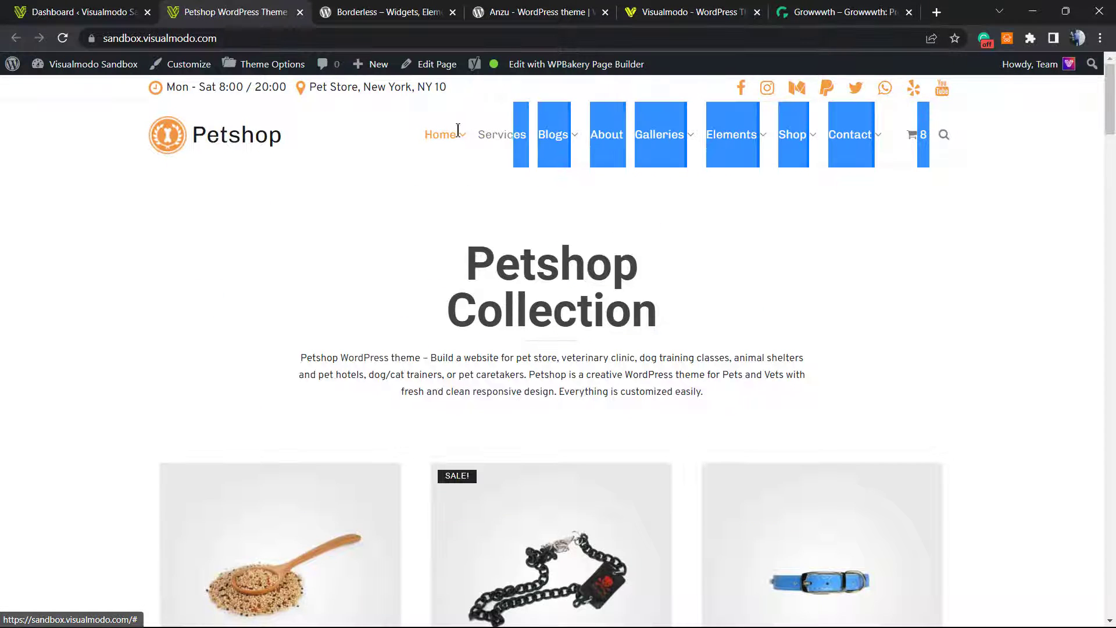
Back on the Dashboard, go to Appearance > Menus
{"action": "left_click", "coordinate": [81, 11]}
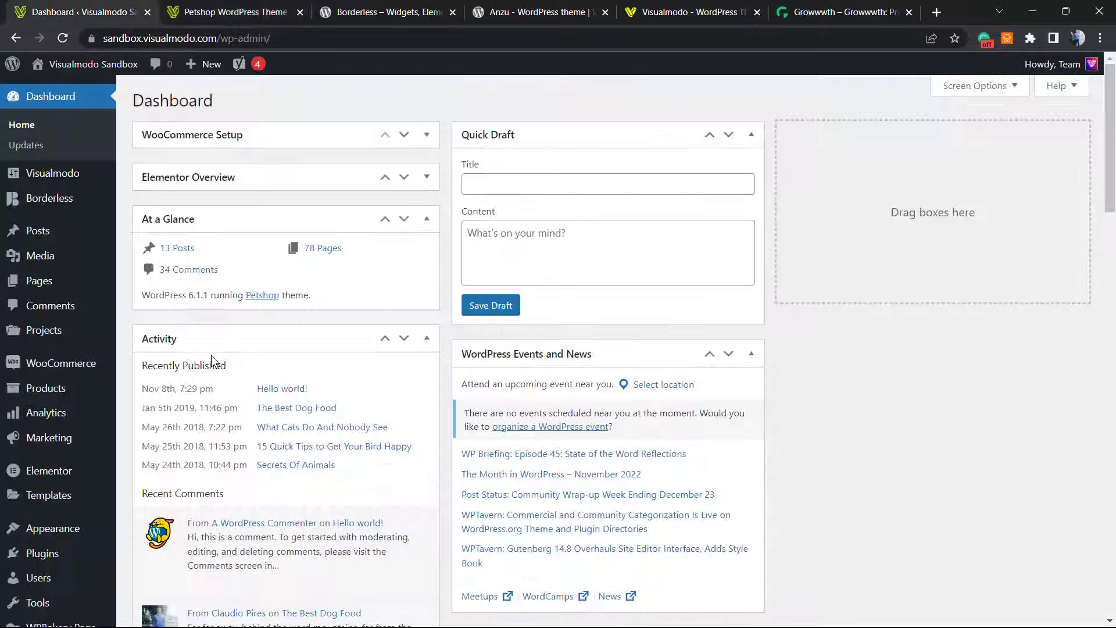
{"action": "scroll", "coordinate": [68, 349], "scroll_direction": "down", "scroll_amount": 2}
{"action": "scroll", "coordinate": [68, 349], "scroll_direction": "up", "scroll_amount": 1}
{"action": "scroll", "coordinate": [68, 348], "scroll_direction": "up", "scroll_amount": 2}
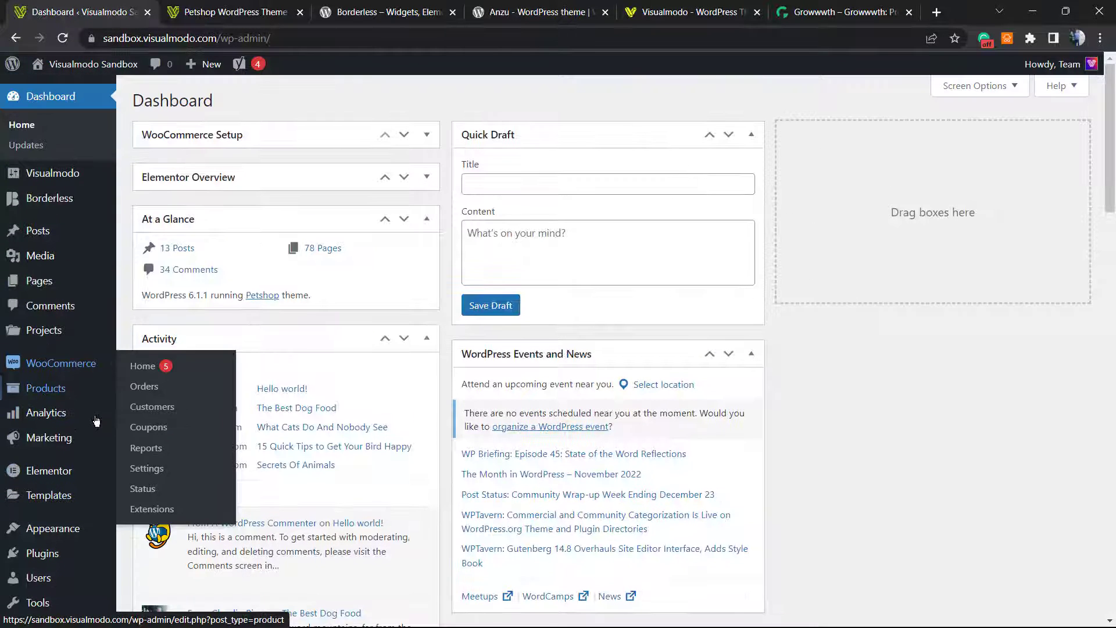
{"action": "mouse_move", "coordinate": [54, 535]}
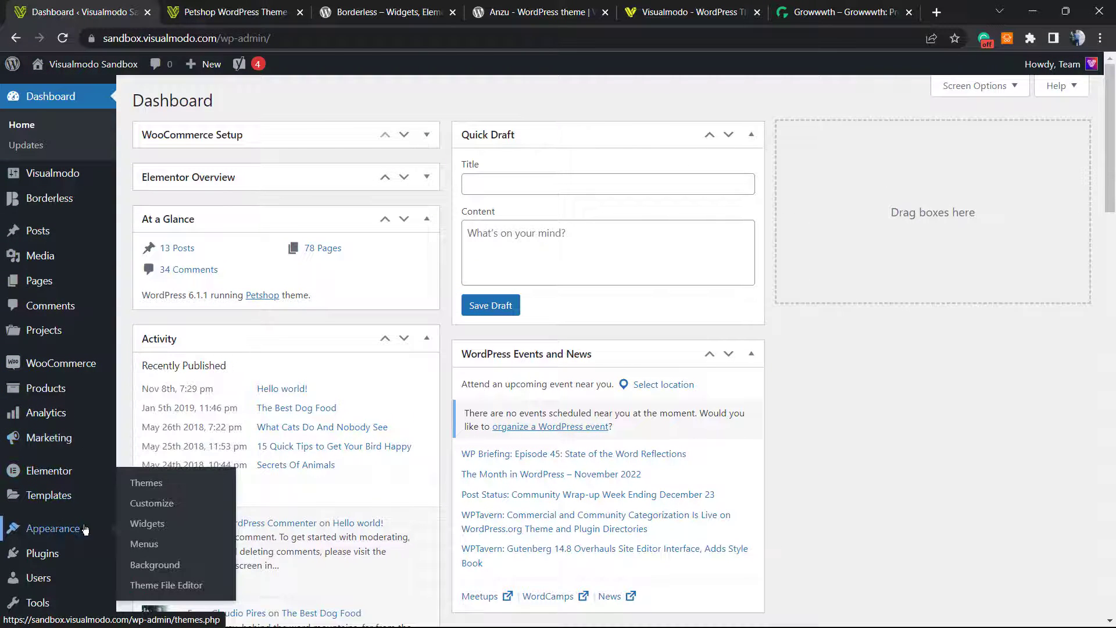
{"action": "left_click", "coordinate": [159, 544]}
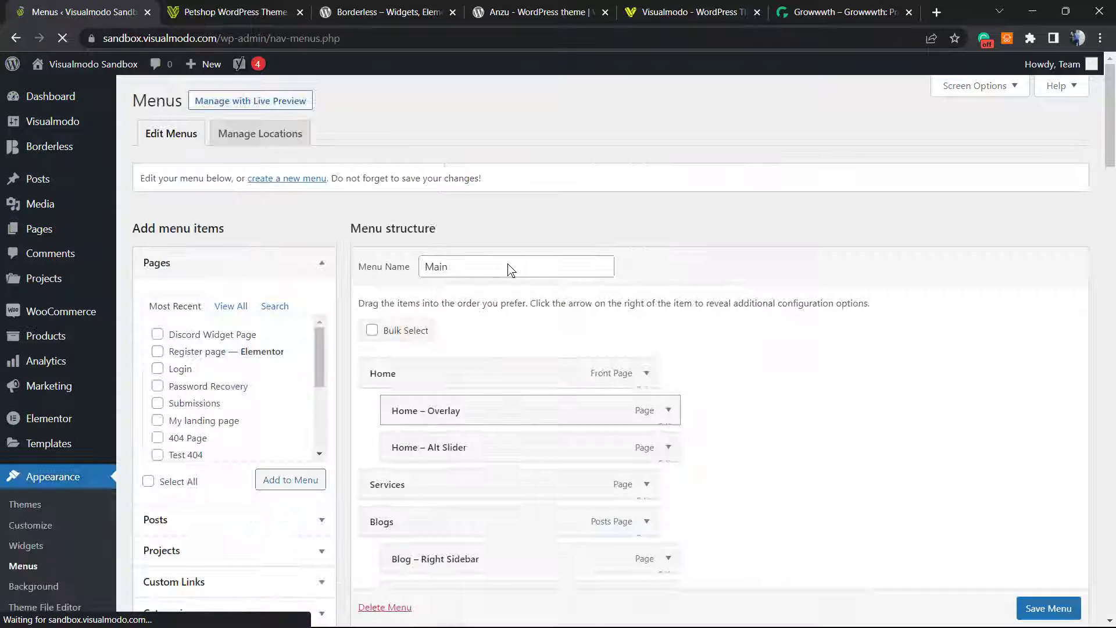
Review the Main menu's nested items and its Primary Menu display location
{"action": "scroll", "coordinate": [478, 381], "scroll_direction": "down", "scroll_amount": 10}
{"action": "scroll", "coordinate": [474, 378], "scroll_direction": "down", "scroll_amount": 15}
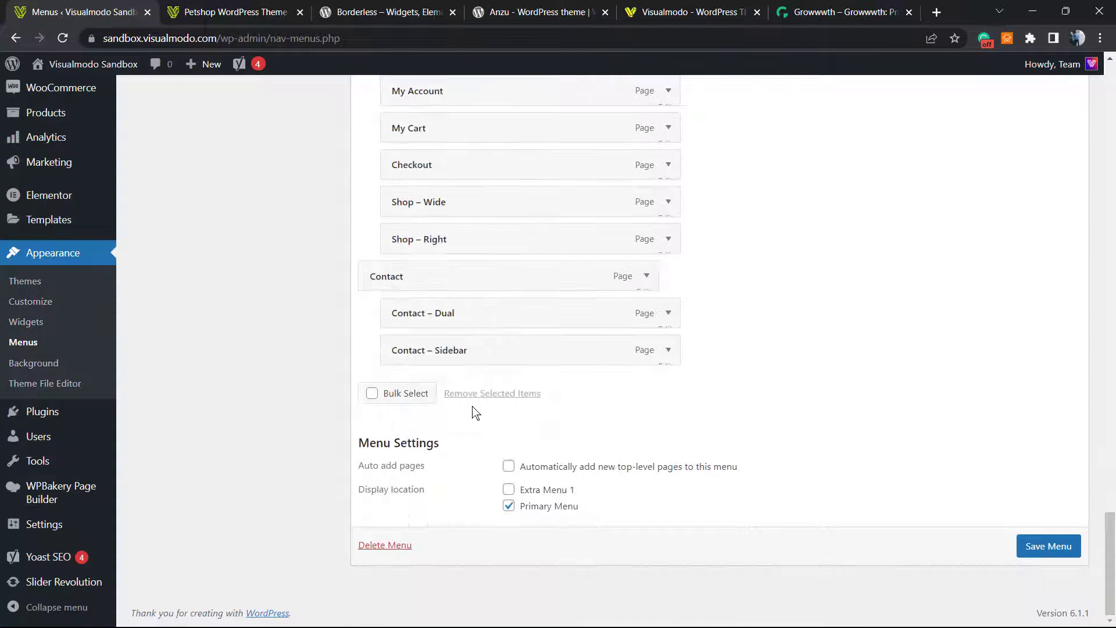
{"action": "double_click", "coordinate": [510, 507]}
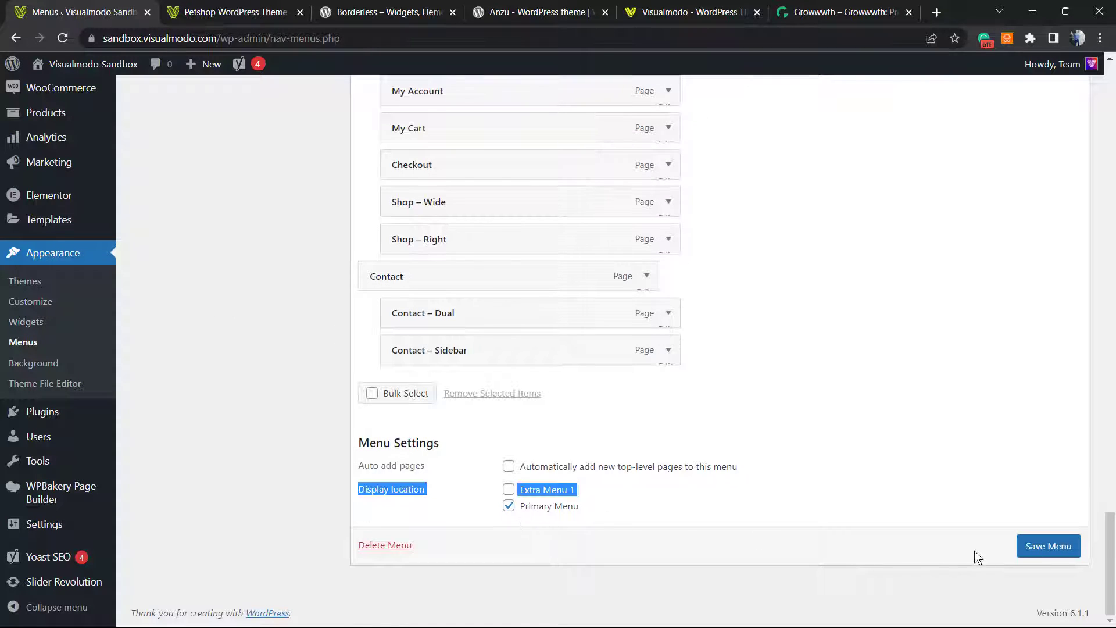
{"action": "scroll", "coordinate": [532, 331], "scroll_direction": "up", "scroll_amount": 15}
{"action": "left_click", "coordinate": [244, 11]}
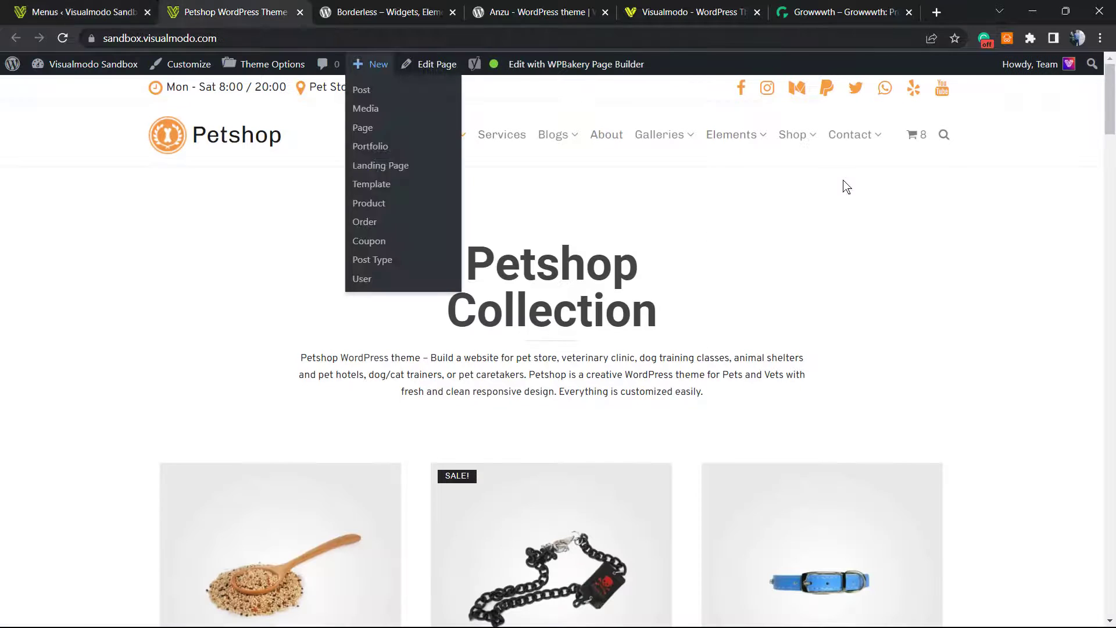
{"action": "left_click", "coordinate": [82, 12]}
{"action": "scroll", "coordinate": [165, 610], "scroll_direction": "down", "scroll_amount": 3}
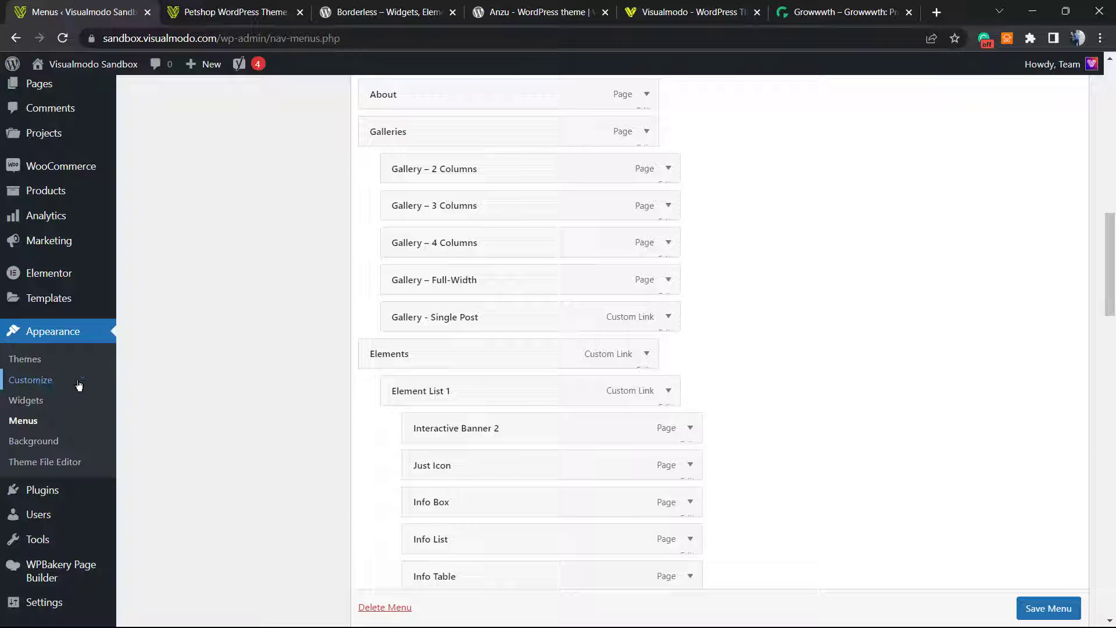
Open the Petshop Customizer and go to its empty Additional CSS panel
{"action": "left_click", "coordinate": [36, 384]}
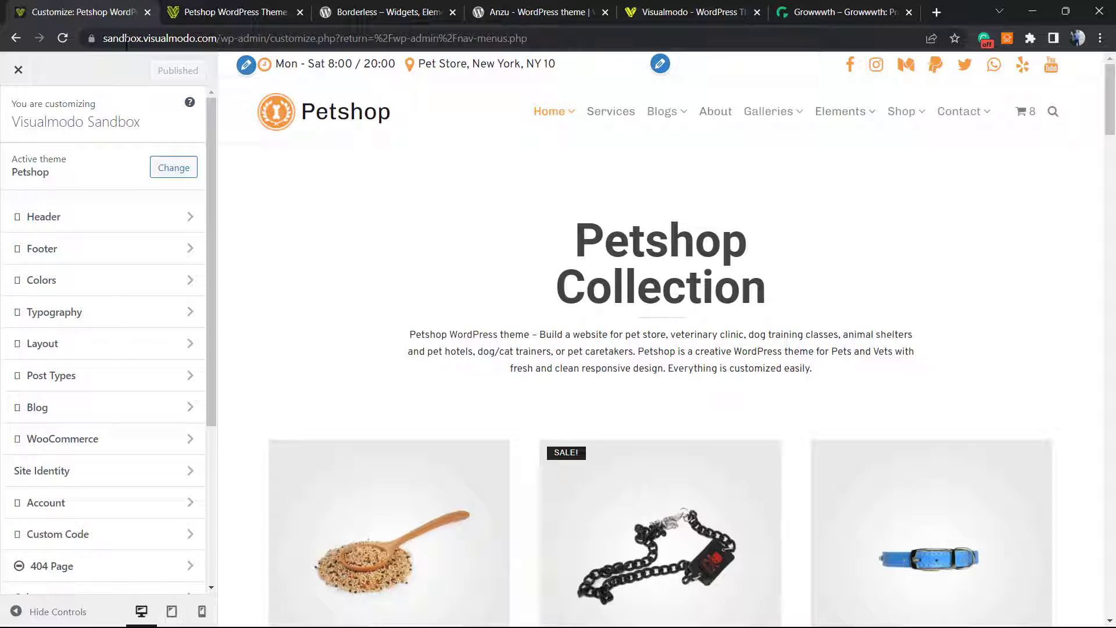
{"action": "left_click_drag", "start_coordinate": [120, 38], "coordinate": [339, 45]}
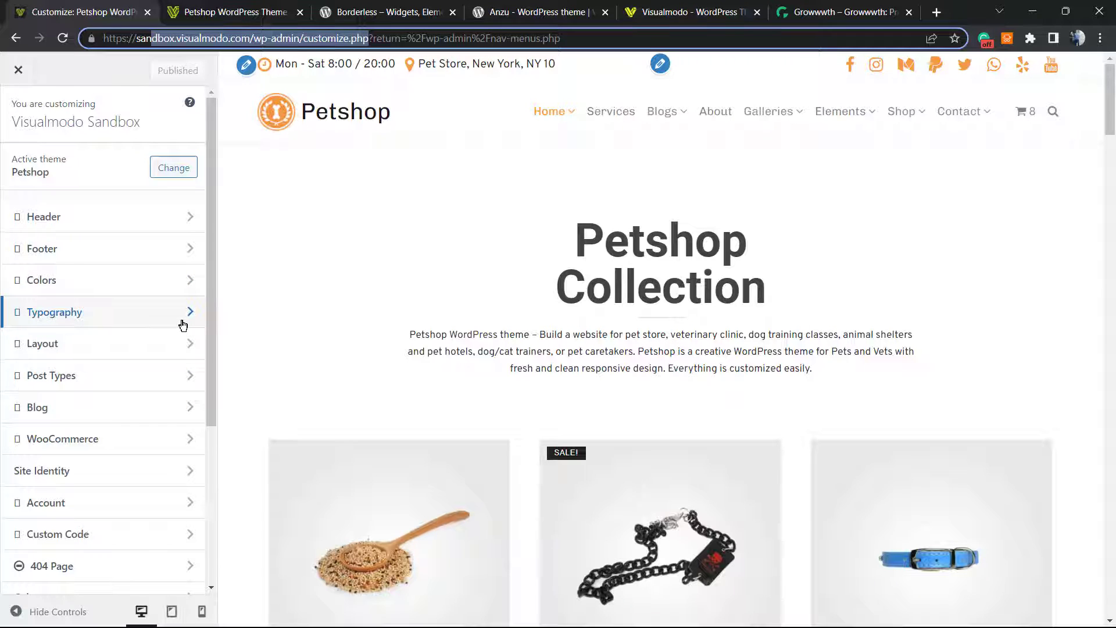
{"action": "scroll", "coordinate": [257, 416], "scroll_direction": "down", "scroll_amount": 1}
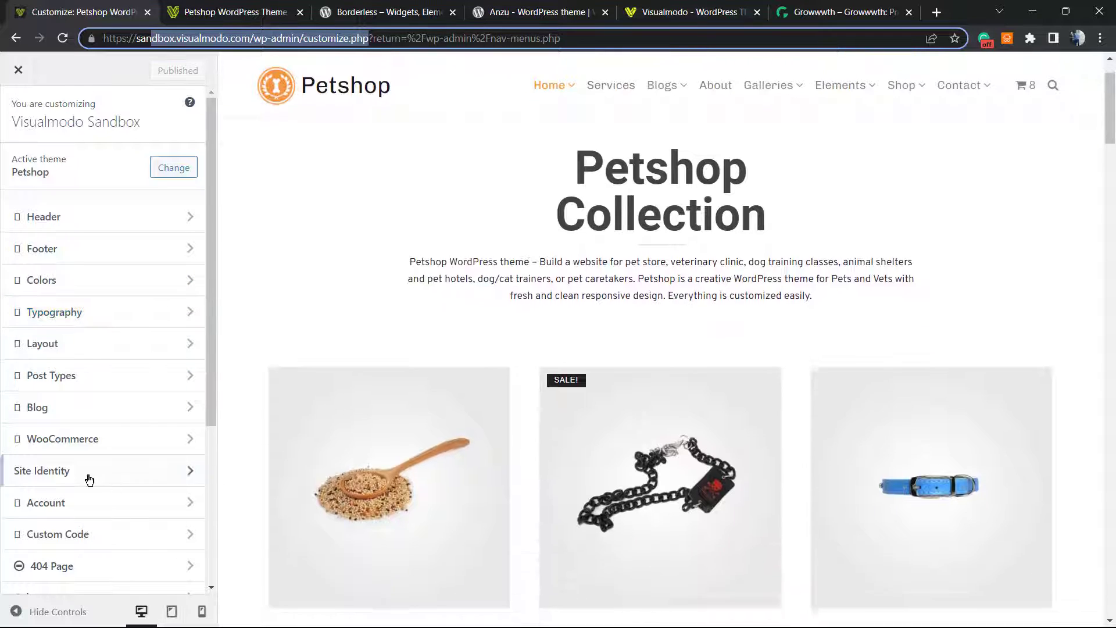
{"action": "scroll", "coordinate": [70, 477], "scroll_direction": "down", "scroll_amount": 3}
{"action": "scroll", "coordinate": [70, 482], "scroll_direction": "down", "scroll_amount": 1}
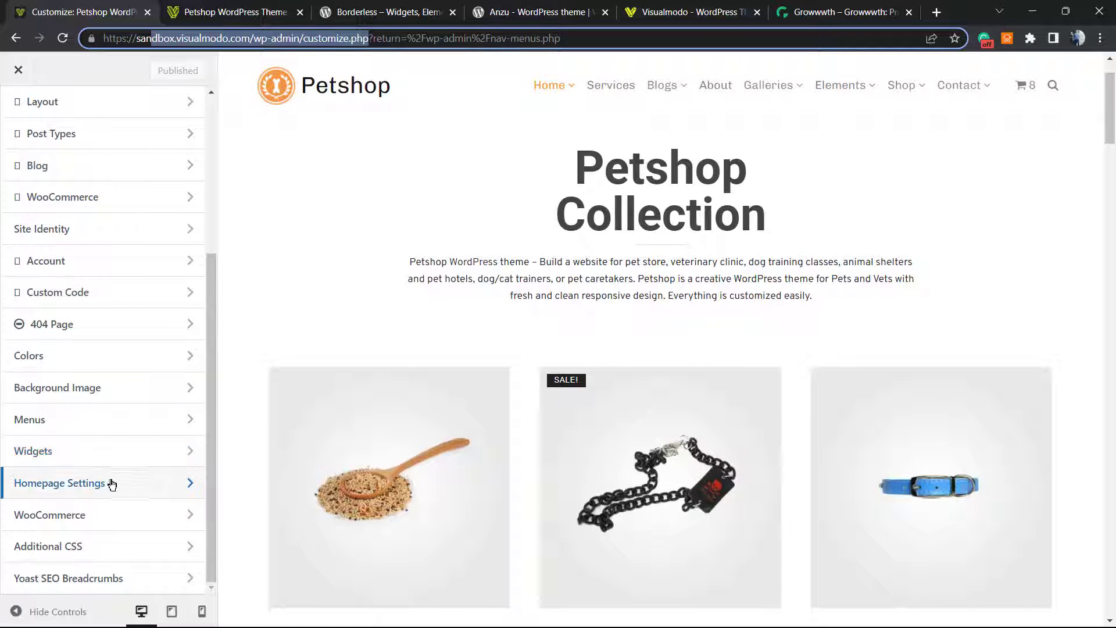
{"action": "left_click", "coordinate": [78, 550]}
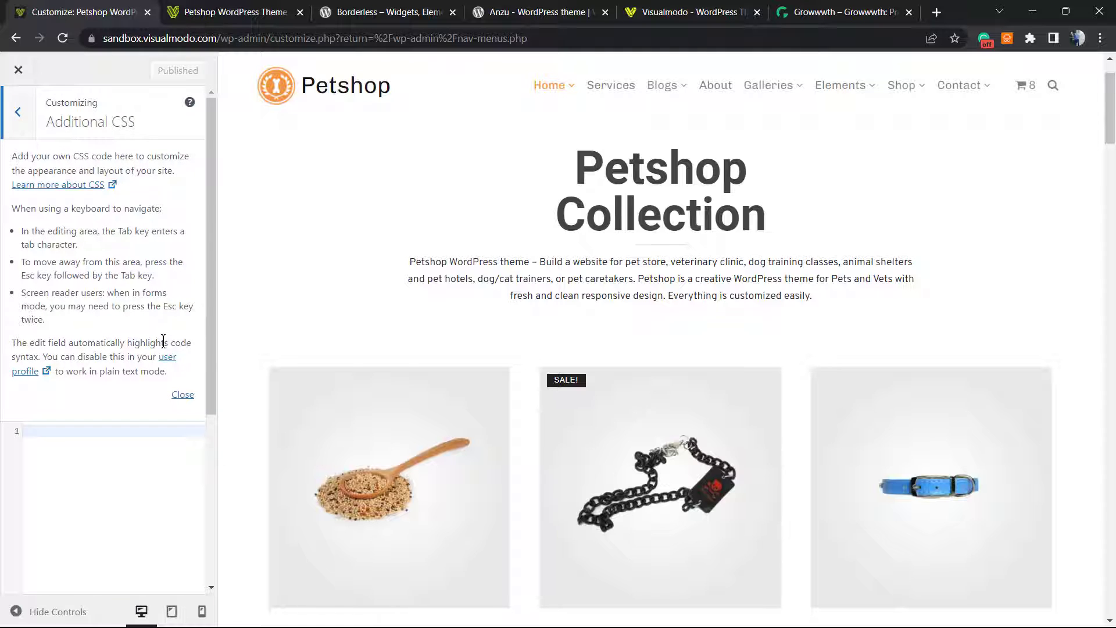
Paste the .highlighted-menu rule into the Additional CSS editor and zoom in to read it
{"action": "left_click", "coordinate": [74, 432]}
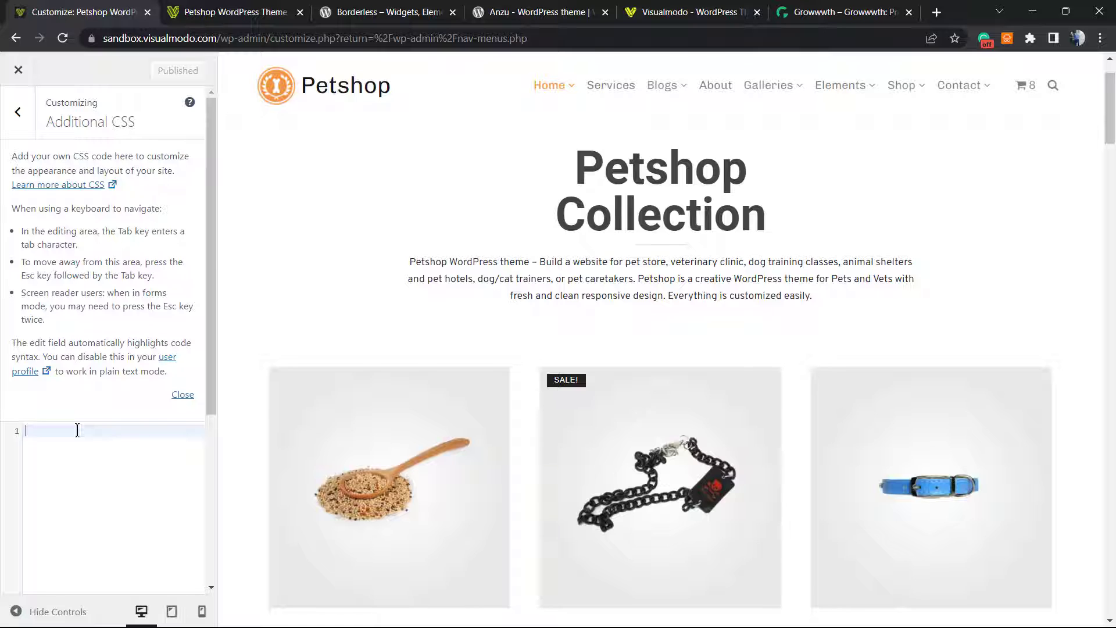
{"action": "type", "text": ".highlighted-menu { background: #d3d3d3; border-radius: 35px; padding: 0px 20px; line-height: 50px; }"}
{"action": "key", "text": "ctrl+plus"}
{"action": "key", "text": "ctrl+plus"}
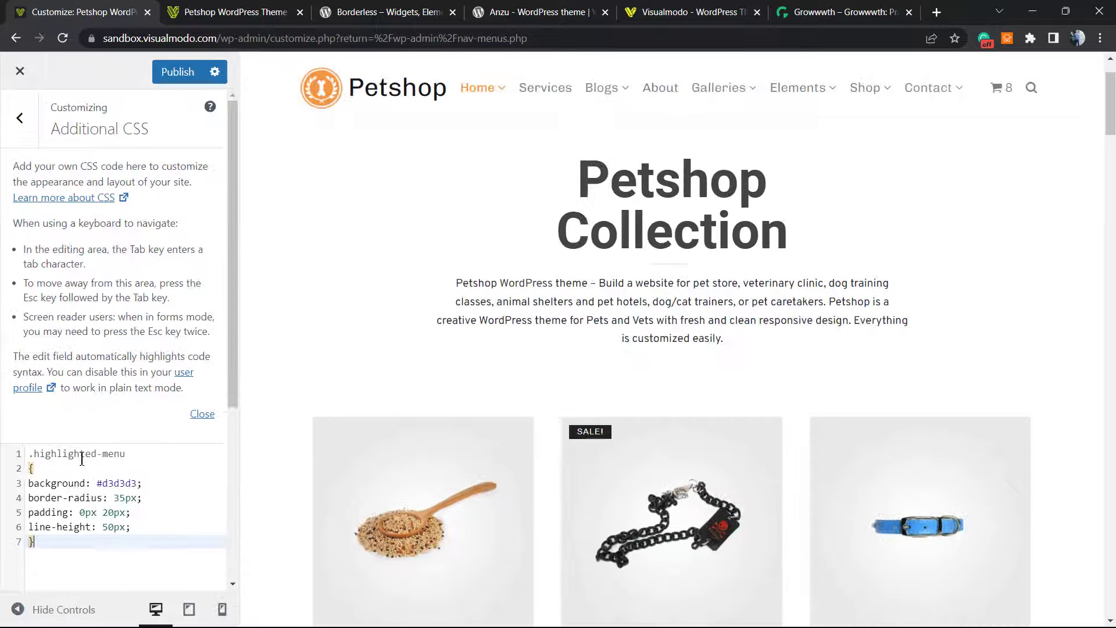
{"action": "key", "text": "ctrl+plus"}
{"action": "scroll", "coordinate": [105, 395], "scroll_direction": "down", "scroll_amount": 3}
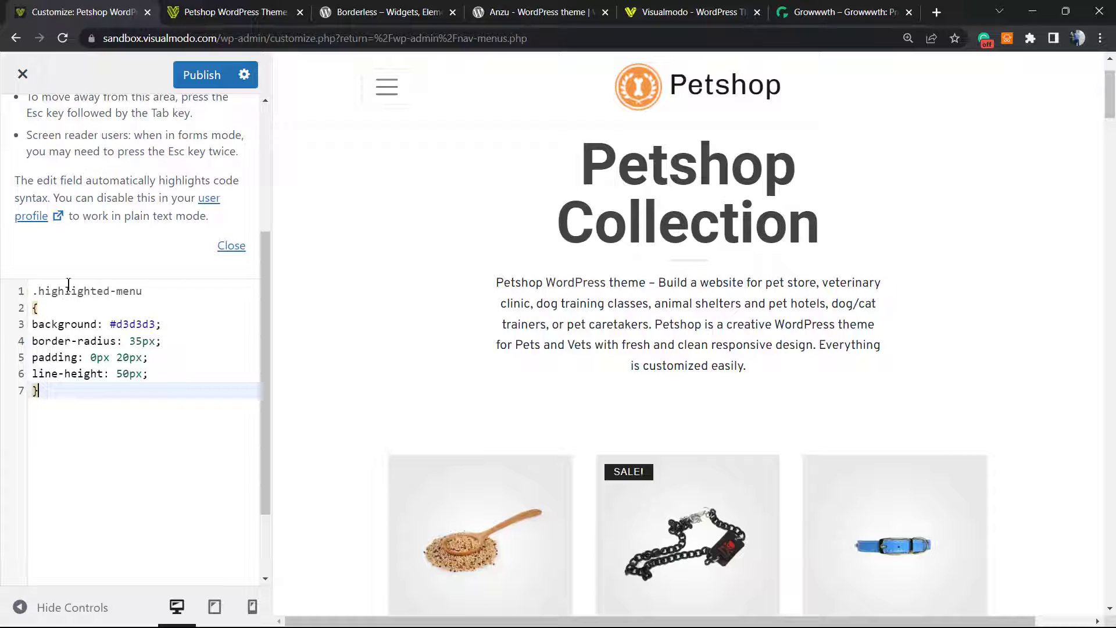
Check the rule's values, such as the #d3d3d3 background, and publish the CSS
{"action": "left_click", "coordinate": [33, 292]}
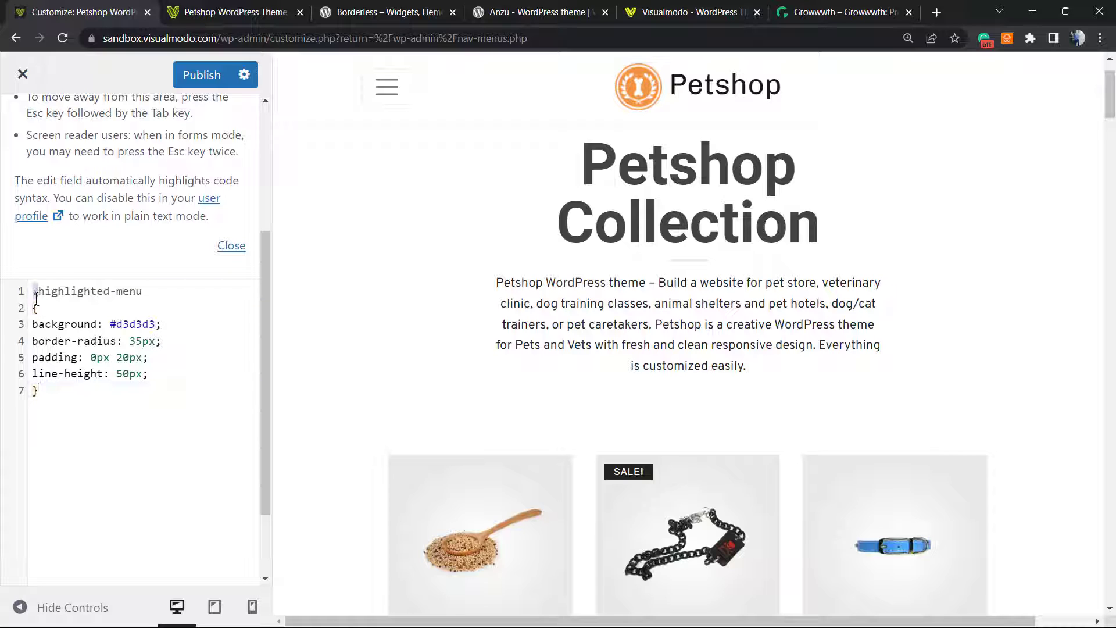
{"action": "left_click", "coordinate": [74, 373]}
{"action": "left_click", "coordinate": [33, 308]}
{"action": "double_click", "coordinate": [33, 307]}
{"action": "left_click", "coordinate": [132, 313]}
{"action": "left_click", "coordinate": [141, 324]}
{"action": "double_click", "coordinate": [141, 323]}
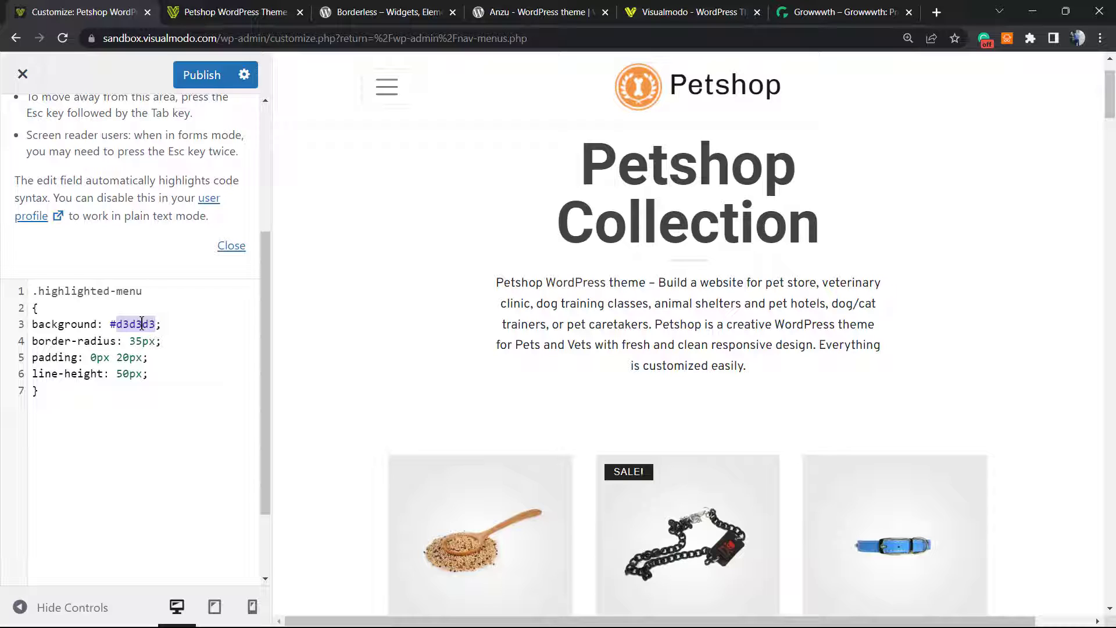
{"action": "left_click", "coordinate": [140, 373]}
{"action": "left_click", "coordinate": [122, 323]}
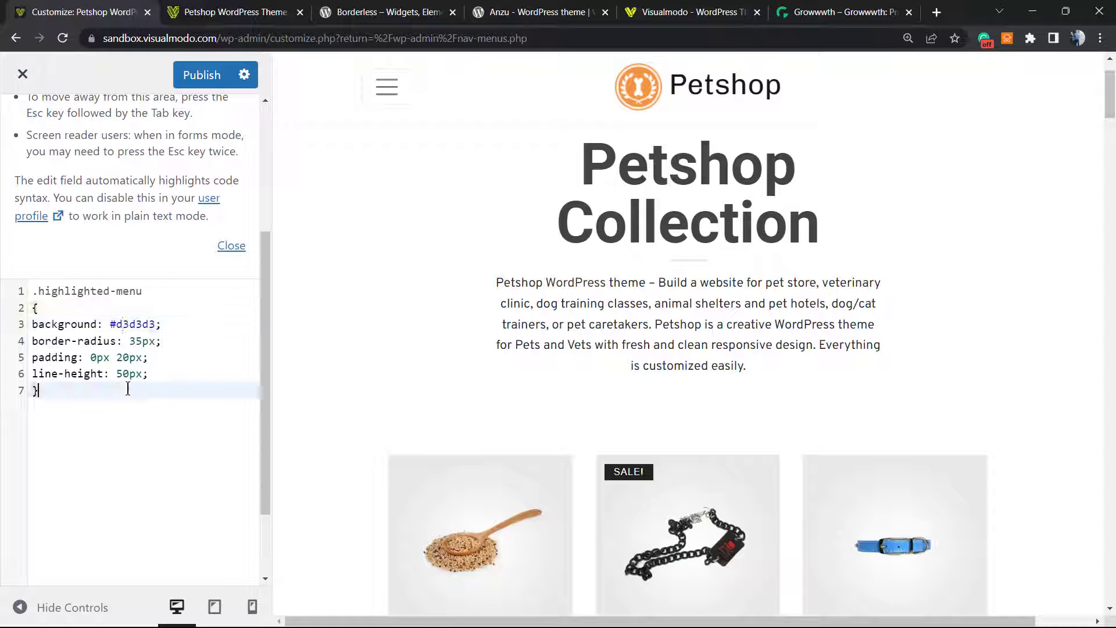
{"action": "left_click", "coordinate": [201, 79]}
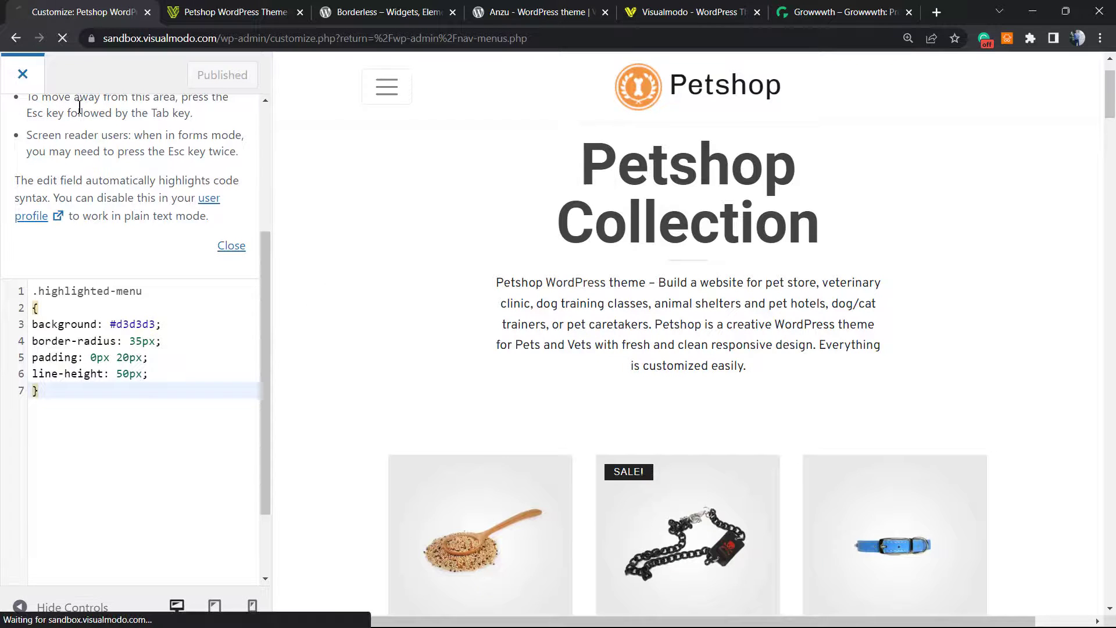
Close the Customizer and return to the Main menu structure in Menus
{"action": "left_click", "coordinate": [23, 79]}
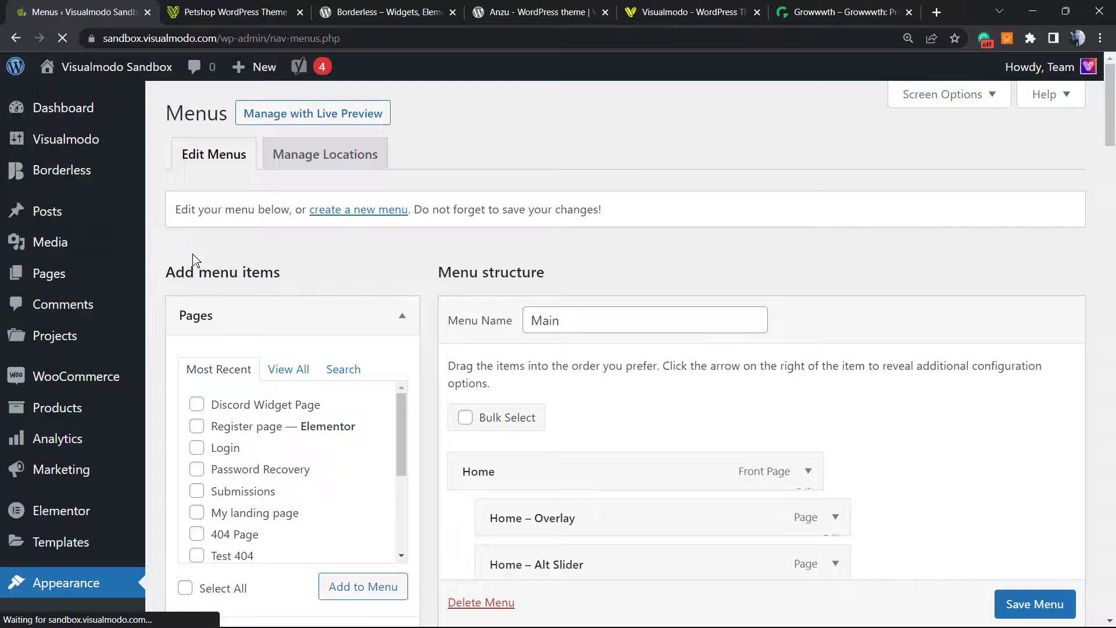
{"action": "scroll", "coordinate": [169, 337], "scroll_direction": "down", "scroll_amount": 1}
{"action": "scroll", "coordinate": [168, 337], "scroll_direction": "down", "scroll_amount": 3}
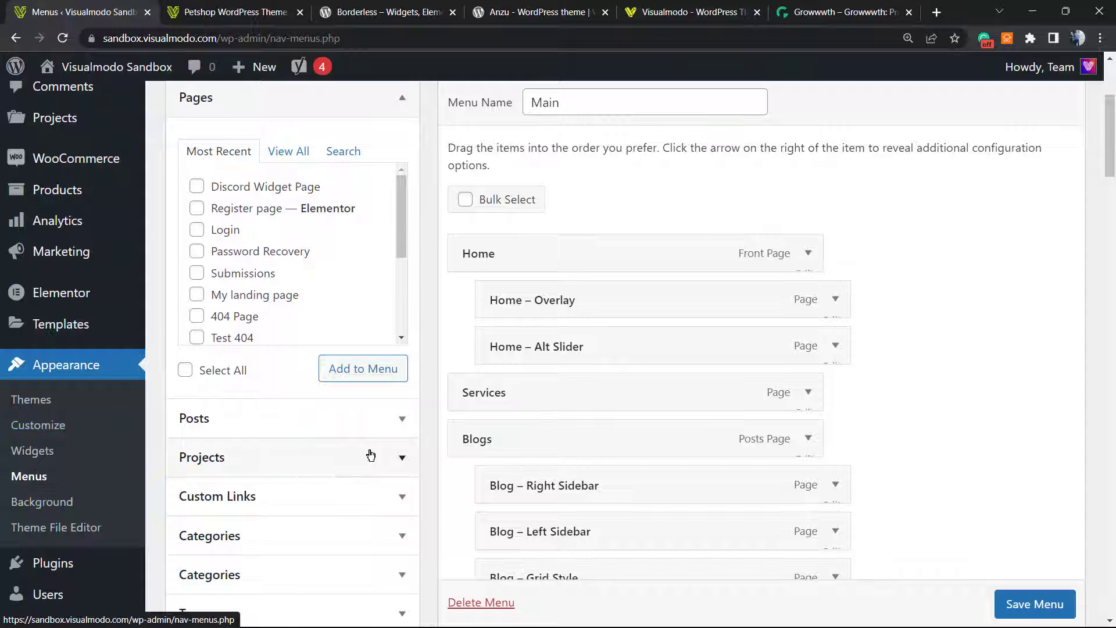
{"action": "scroll", "coordinate": [661, 351], "scroll_direction": "down", "scroll_amount": 15}
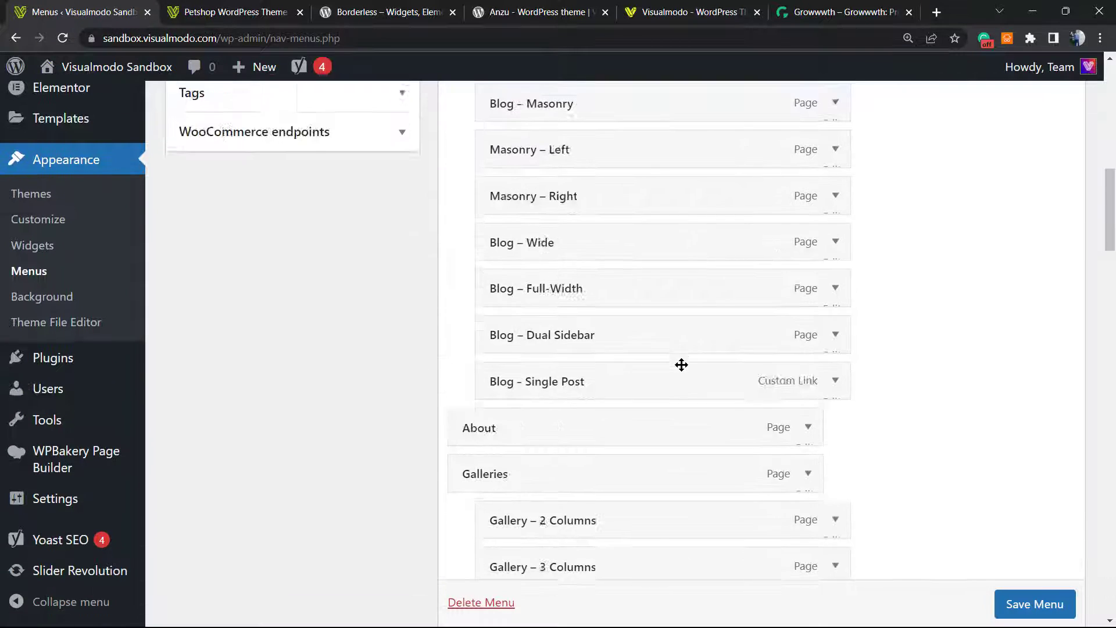
{"action": "scroll", "coordinate": [677, 372], "scroll_direction": "down", "scroll_amount": 20}
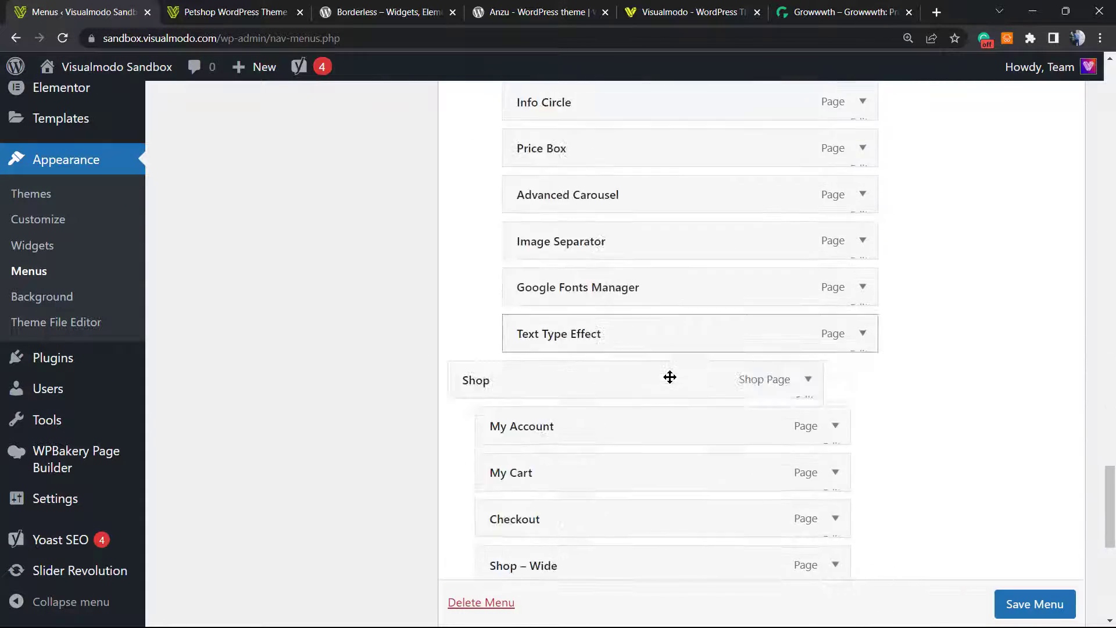
{"action": "scroll", "coordinate": [670, 382], "scroll_direction": "down", "scroll_amount": 2}
{"action": "scroll", "coordinate": [668, 381], "scroll_direction": "up", "scroll_amount": 3}
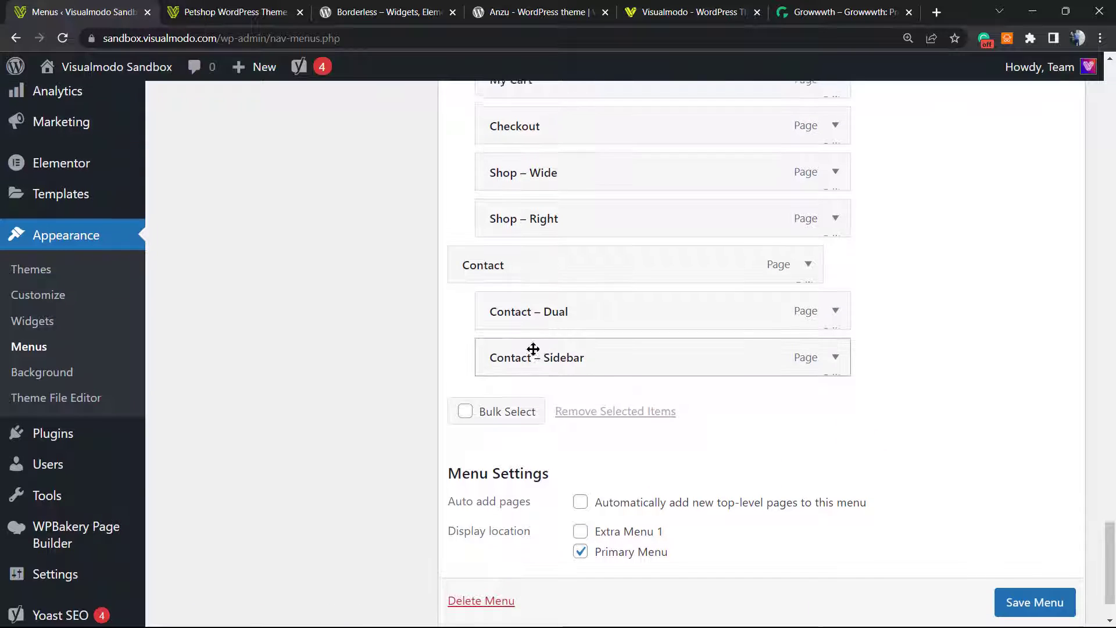
{"action": "left_click", "coordinate": [235, 11]}
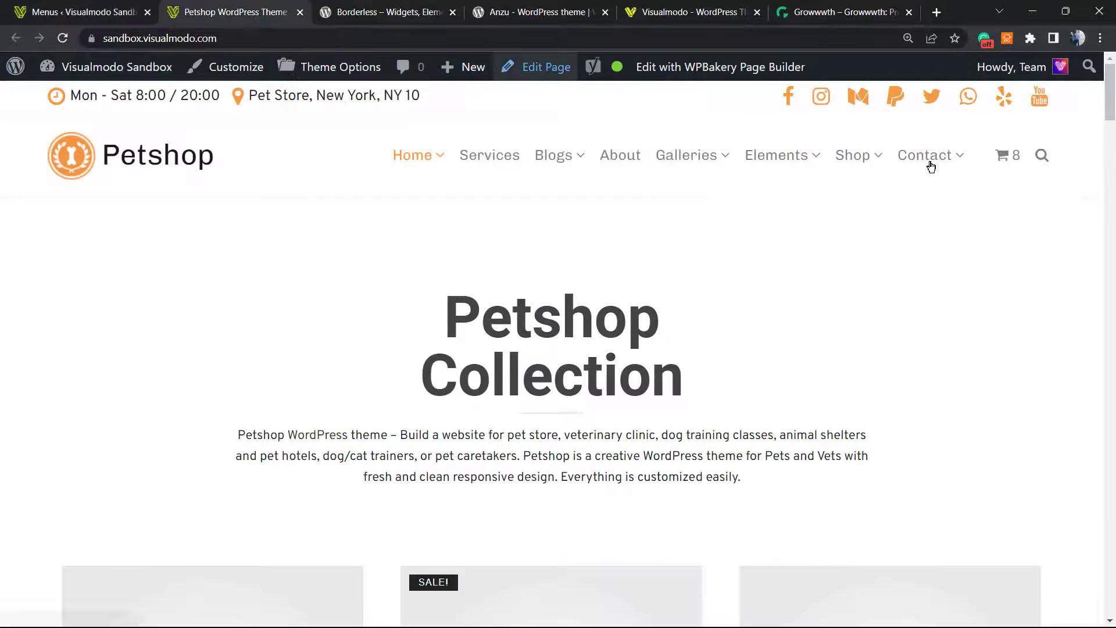
{"action": "mouse_move", "coordinate": [923, 172]}
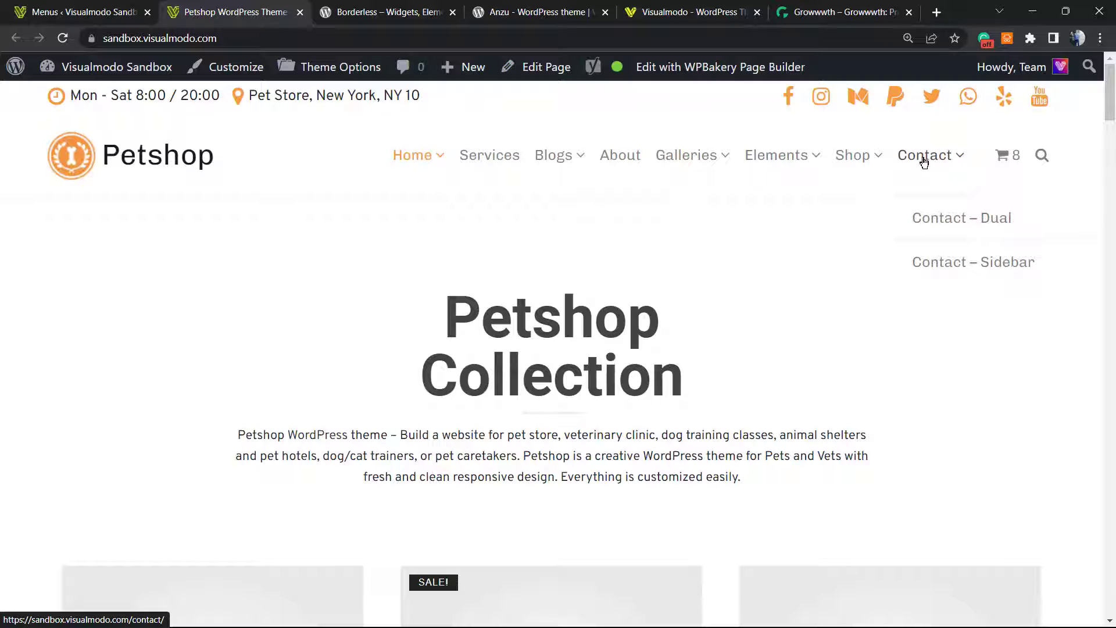
{"action": "left_click", "coordinate": [125, 10]}
Remove the Contact – Dual and Contact – Sidebar sub-items from the menu
{"action": "scroll", "coordinate": [685, 424], "scroll_direction": "down", "scroll_amount": 2}
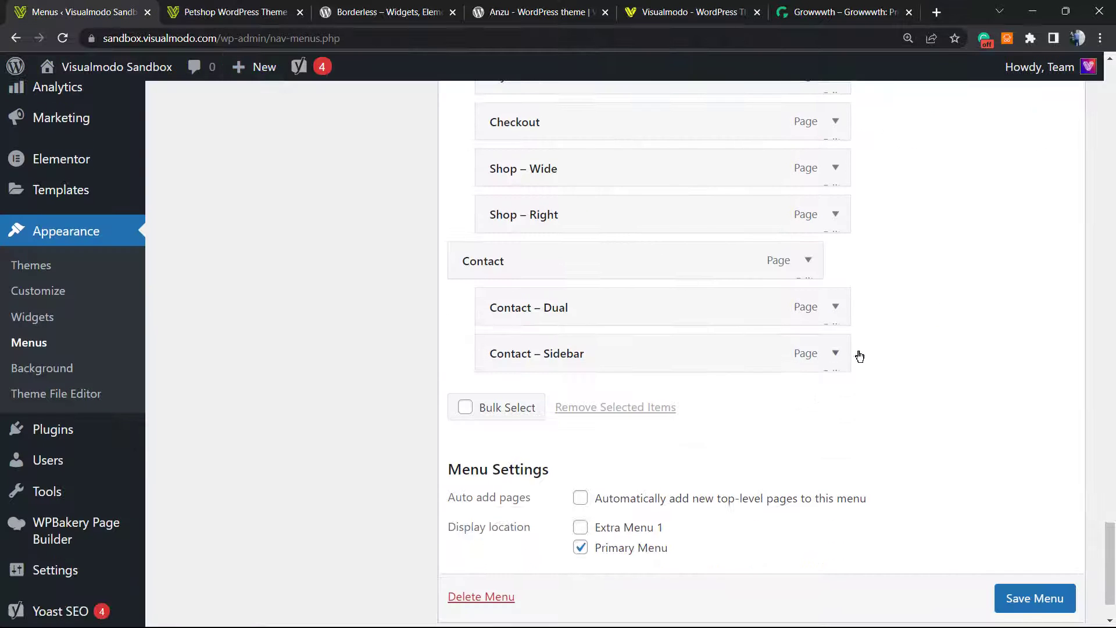
{"action": "left_click", "coordinate": [837, 353]}
{"action": "left_click", "coordinate": [836, 307]}
{"action": "scroll", "coordinate": [518, 350], "scroll_direction": "down", "scroll_amount": 7}
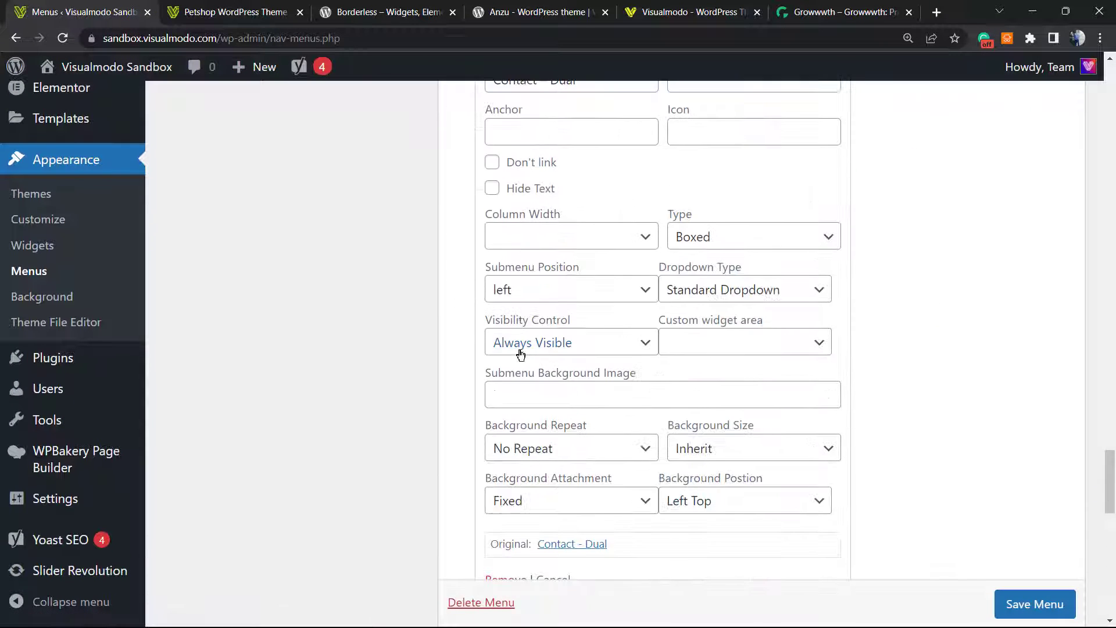
{"action": "left_click", "coordinate": [498, 436]}
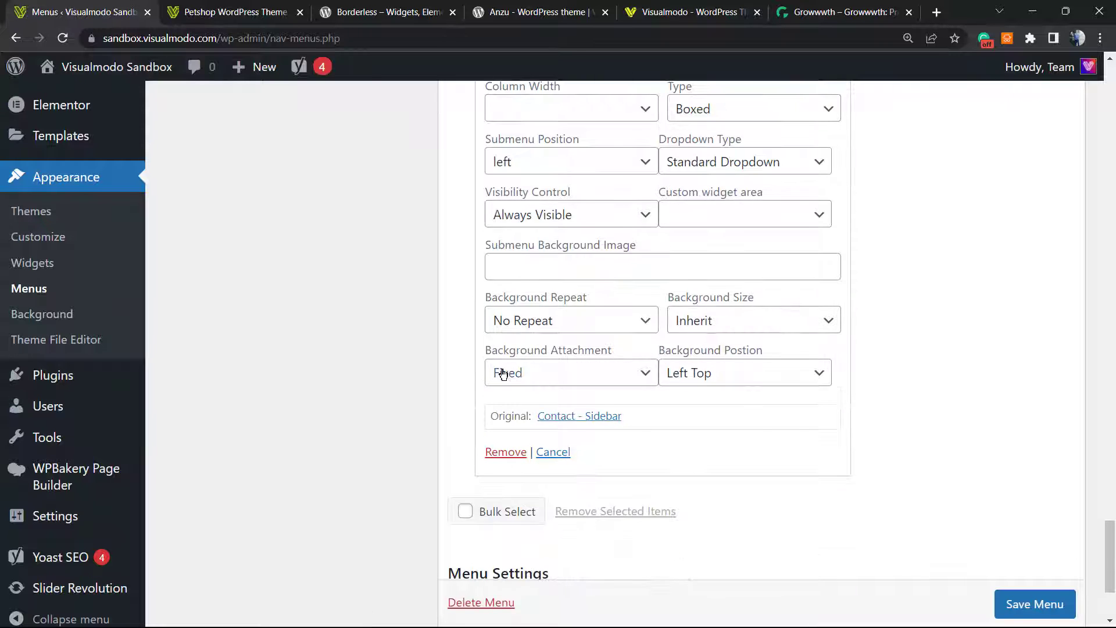
{"action": "left_click", "coordinate": [496, 453]}
{"action": "scroll", "coordinate": [546, 414], "scroll_direction": "up", "scroll_amount": 10}
{"action": "scroll", "coordinate": [505, 447], "scroll_direction": "down", "scroll_amount": 1}
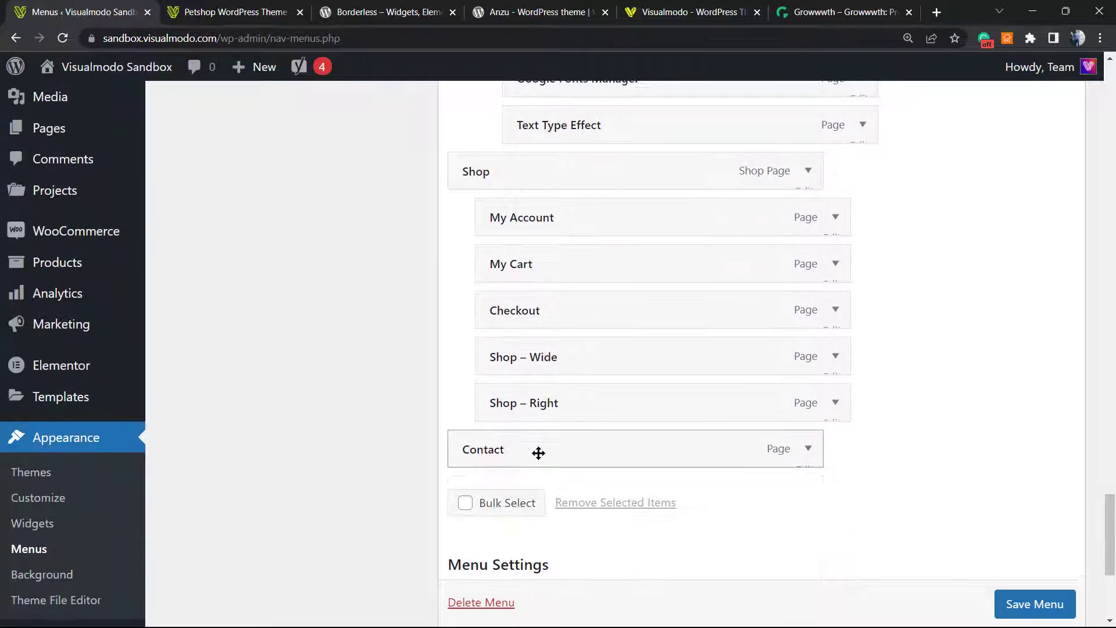
Expand the standalone Contact item's settings and scroll back to the top
{"action": "left_click", "coordinate": [807, 450]}
{"action": "scroll", "coordinate": [672, 378], "scroll_direction": "down", "scroll_amount": 1}
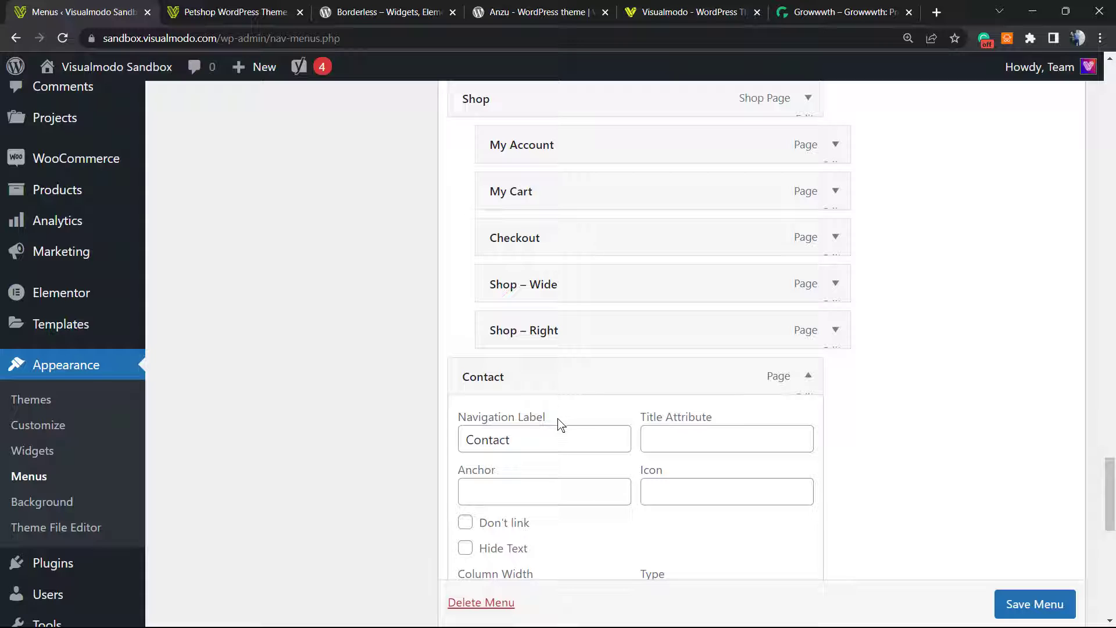
{"action": "scroll", "coordinate": [500, 419], "scroll_direction": "down", "scroll_amount": 1}
{"action": "scroll", "coordinate": [647, 465], "scroll_direction": "down", "scroll_amount": 2}
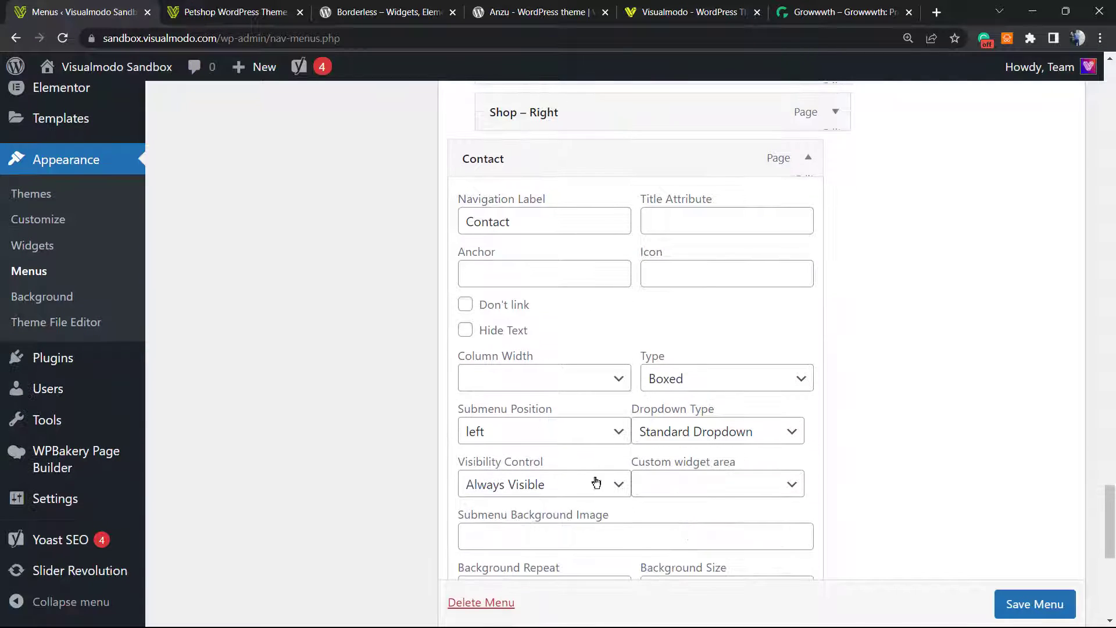
{"action": "scroll", "coordinate": [645, 465], "scroll_direction": "up", "scroll_amount": 1}
{"action": "scroll", "coordinate": [625, 415], "scroll_direction": "down", "scroll_amount": 3}
{"action": "scroll", "coordinate": [718, 389], "scroll_direction": "up", "scroll_amount": 1}
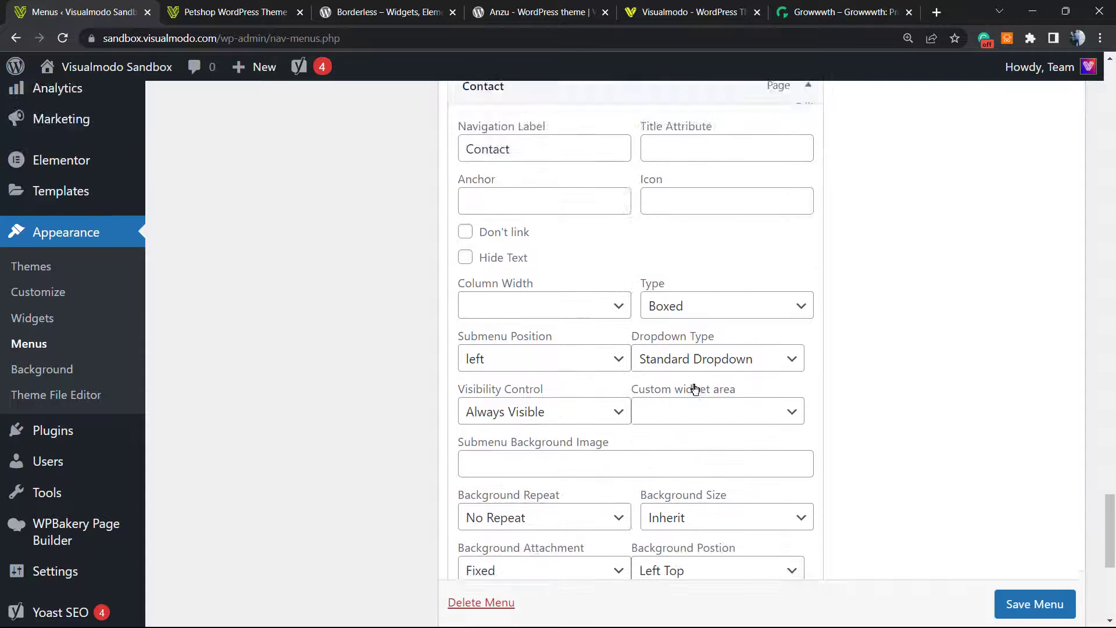
{"action": "scroll", "coordinate": [842, 372], "scroll_direction": "up", "scroll_amount": 15}
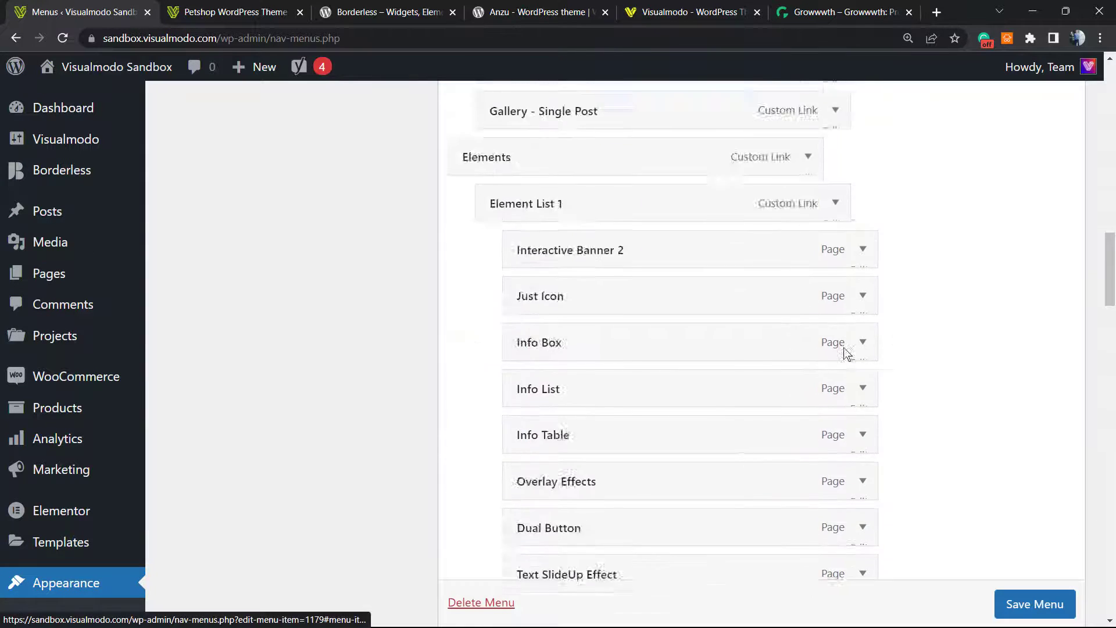
{"action": "scroll", "coordinate": [708, 327], "scroll_direction": "up", "scroll_amount": 4}
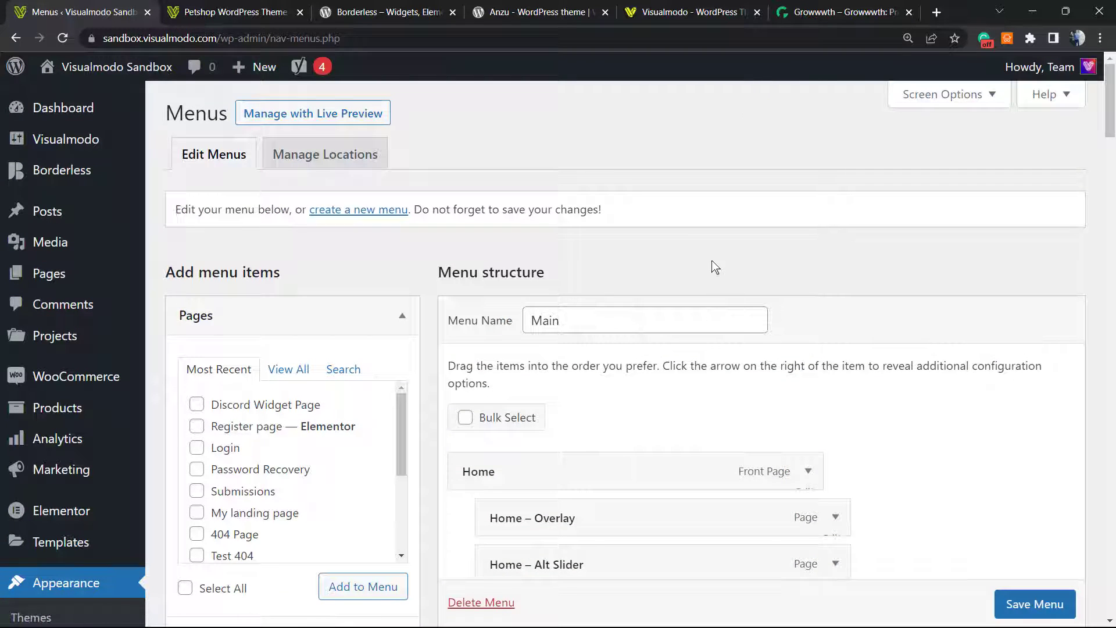
Enable the CSS Classes field for menu items in Screen Options
{"action": "left_click", "coordinate": [950, 103]}
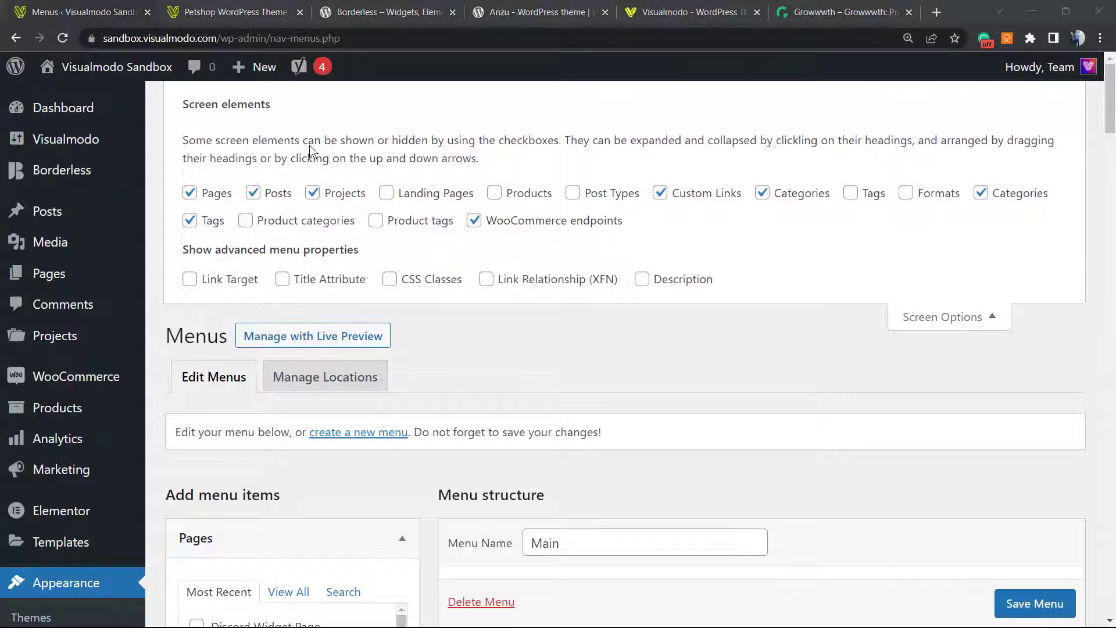
{"action": "left_click", "coordinate": [412, 283]}
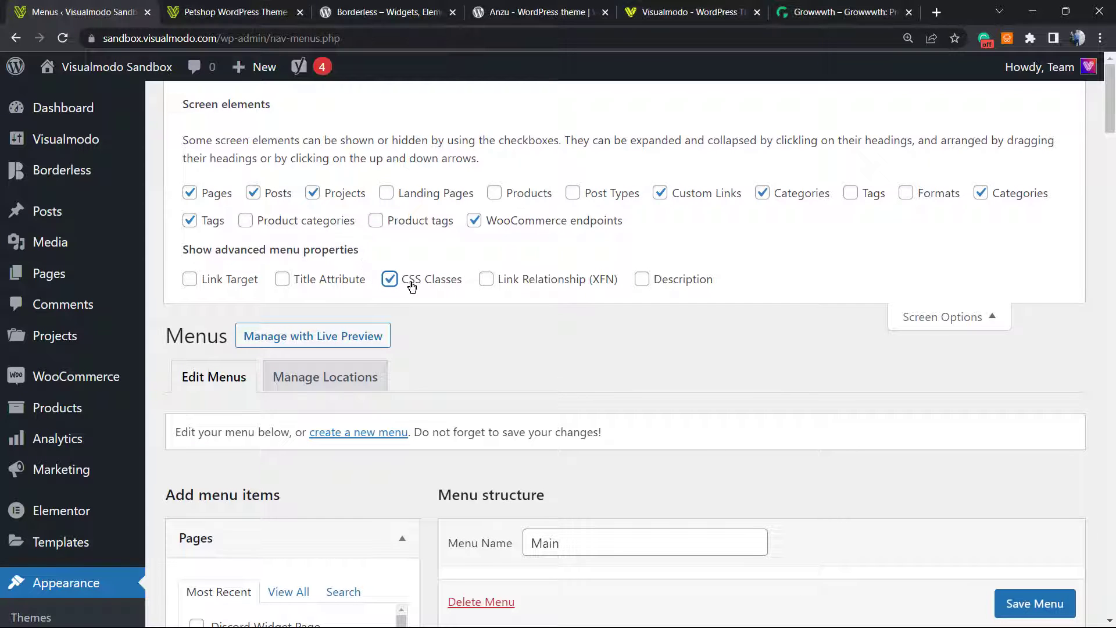
{"action": "left_click", "coordinate": [940, 317]}
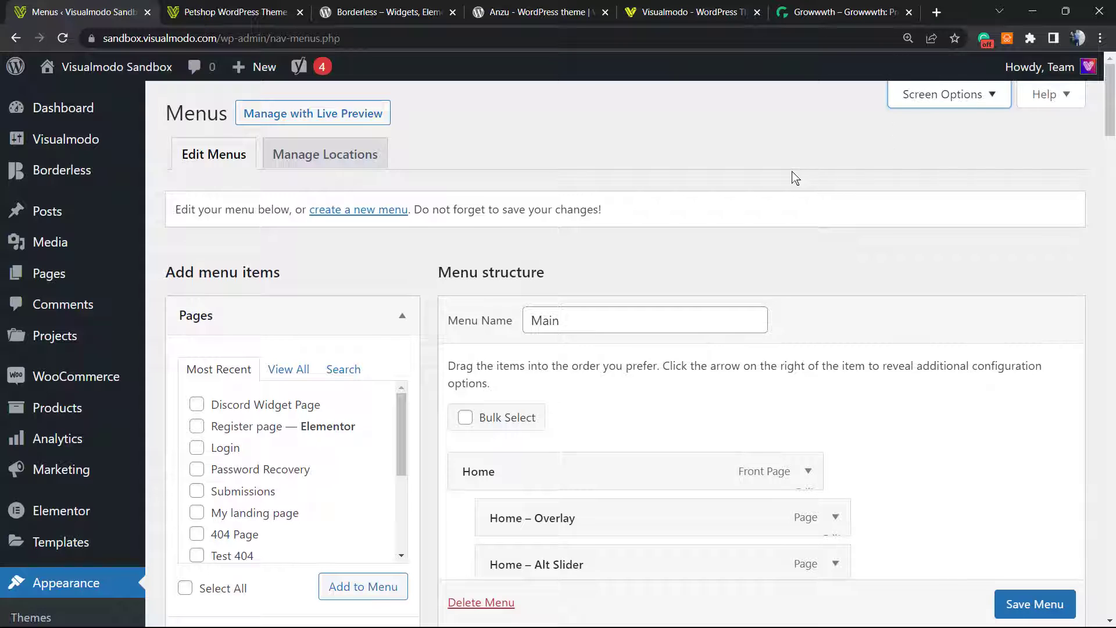
{"action": "scroll", "coordinate": [678, 279], "scroll_direction": "down", "scroll_amount": 20}
{"action": "scroll", "coordinate": [663, 357], "scroll_direction": "down", "scroll_amount": 15}
{"action": "scroll", "coordinate": [568, 393], "scroll_direction": "up", "scroll_amount": 4}
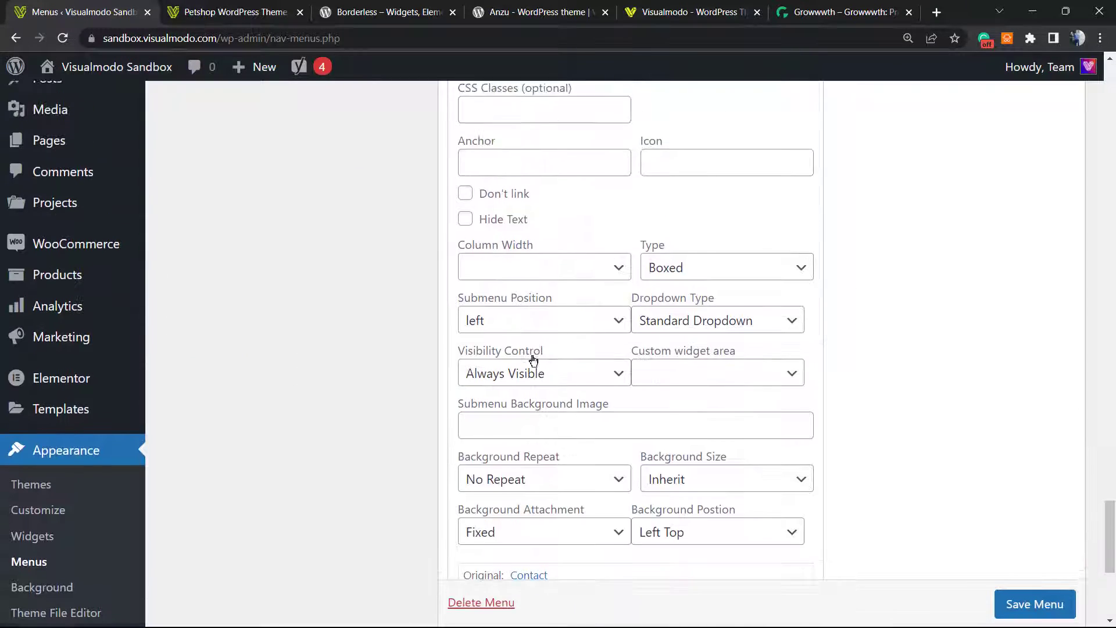
{"action": "scroll", "coordinate": [534, 326], "scroll_direction": "up", "scroll_amount": 1}
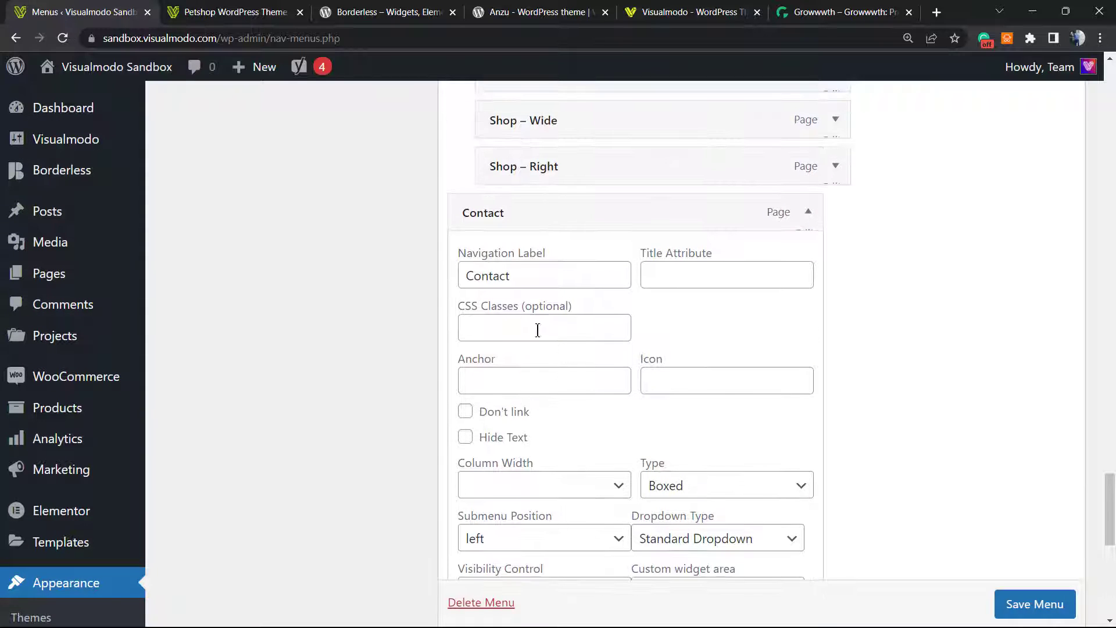
Enter highlighted-menu in Contact's CSS Classes field, removing the pasted rule text and leading dot
{"action": "left_click", "coordinate": [506, 325]}
{"action": "key", "text": "ctrl+v"}
{"action": "left_click_drag", "start_coordinate": [552, 326], "coordinate": [423, 324]}
{"action": "left_click", "coordinate": [469, 327]}
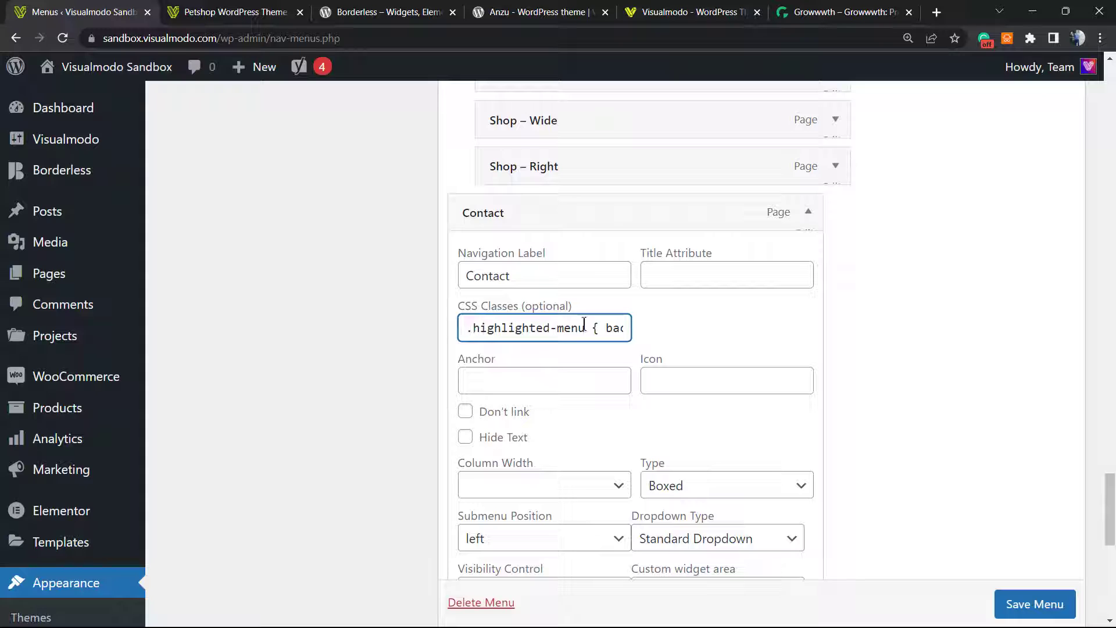
{"action": "left_click_drag", "start_coordinate": [582, 324], "coordinate": [805, 356]}
{"action": "key", "text": "BackSpace"}
{"action": "left_click_drag", "start_coordinate": [471, 335], "coordinate": [445, 339]}
{"action": "key", "text": "BackSpace"}
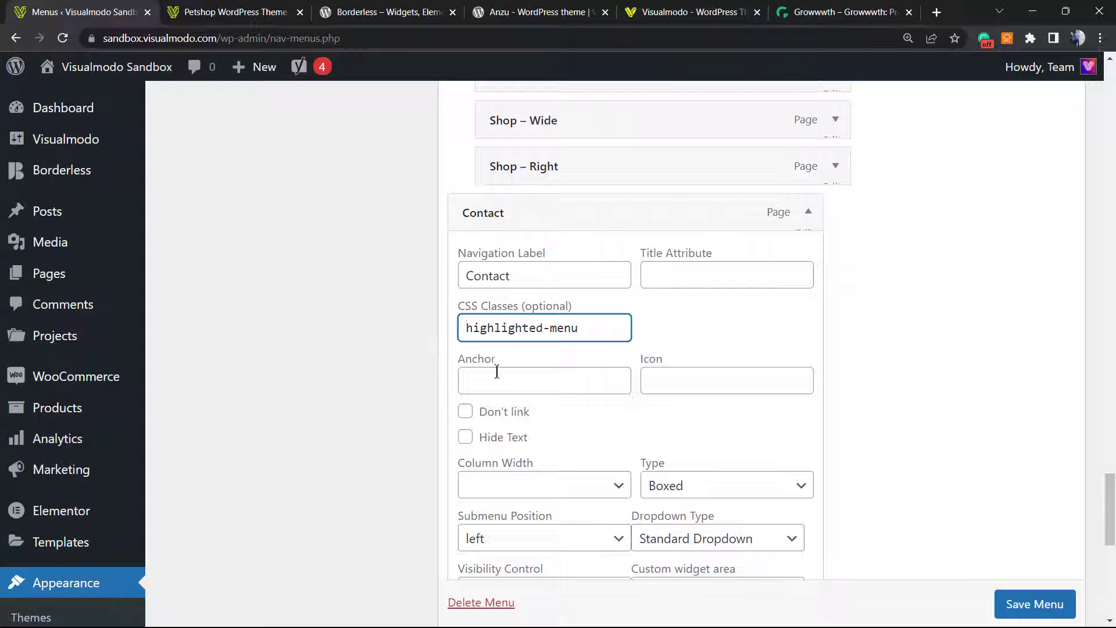
Verify the CSS Classes field contains exactly highlighted-menu
{"action": "triple_click", "coordinate": [517, 327]}
{"action": "left_click", "coordinate": [606, 334]}
{"action": "key", "text": "ctrl+shift+Left"}
{"action": "key", "text": "ctrl+shift+Left"}
{"action": "left_click", "coordinate": [498, 326]}
{"action": "double_click", "coordinate": [485, 323]}
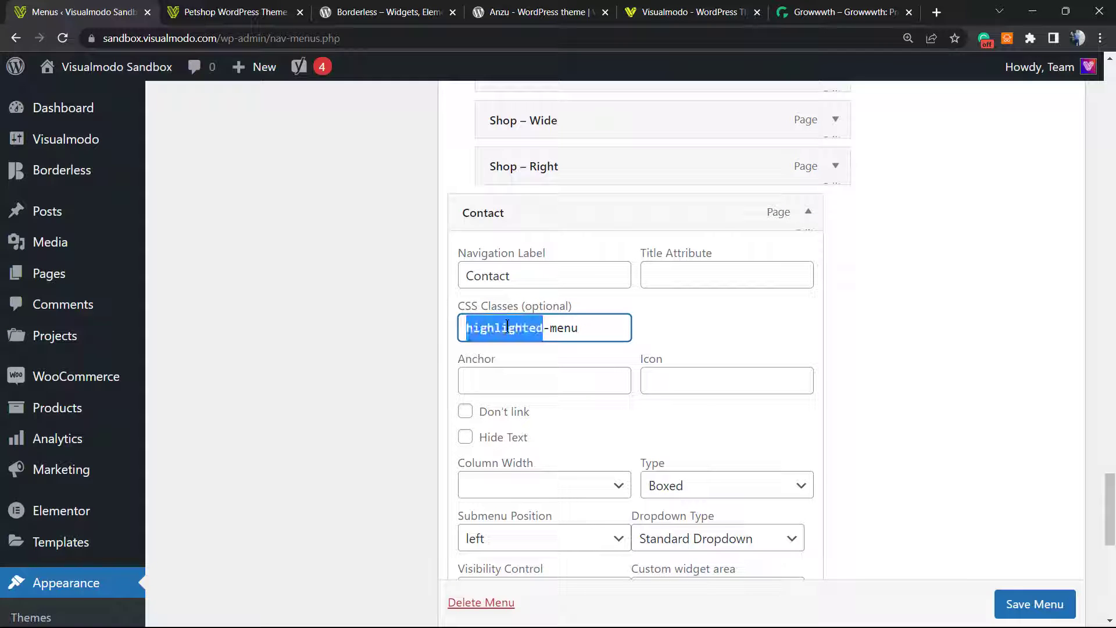
{"action": "left_click", "coordinate": [588, 331]}
{"action": "left_click_drag", "start_coordinate": [606, 331], "coordinate": [442, 314]}
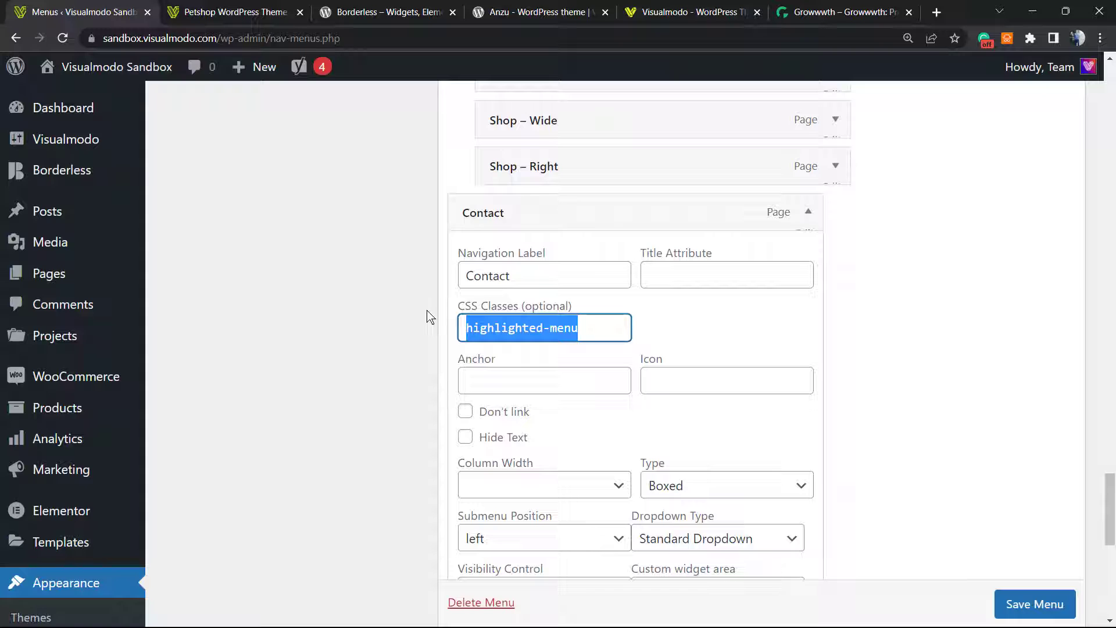
{"action": "left_click", "coordinate": [562, 327]}
{"action": "key", "text": "ctrl+a"}
{"action": "left_click", "coordinate": [594, 331]}
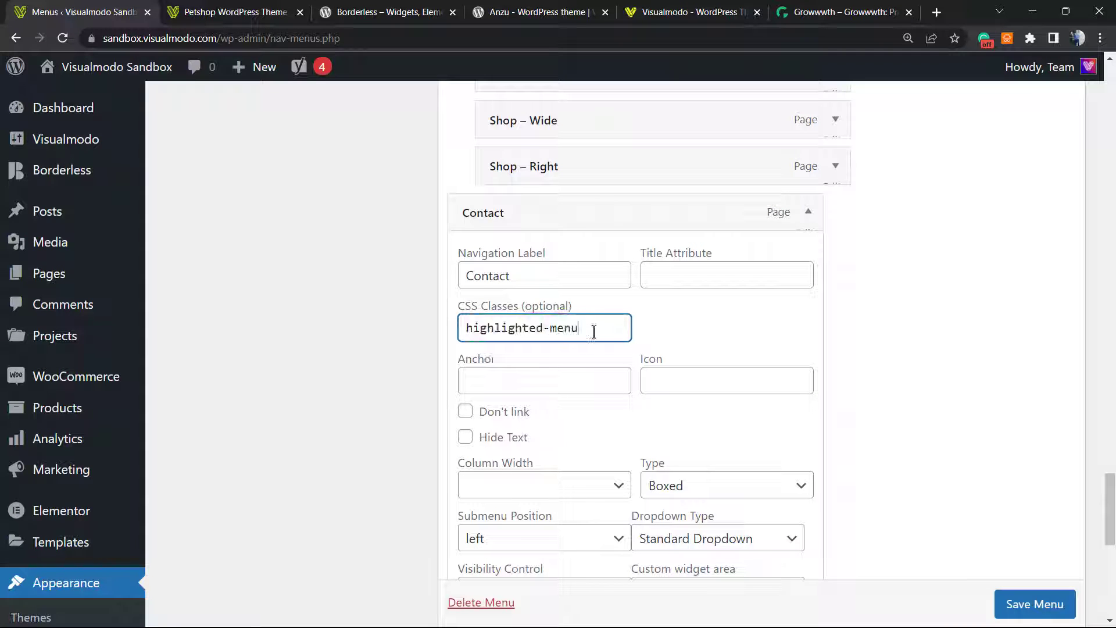
{"action": "left_click_drag", "start_coordinate": [611, 329], "coordinate": [423, 331]}
{"action": "left_click", "coordinate": [577, 335]}
{"action": "left_click_drag", "start_coordinate": [577, 334], "coordinate": [464, 338]}
Save the Main menu and check the Contact pill on the live Petshop site
{"action": "left_click", "coordinate": [1034, 604]}
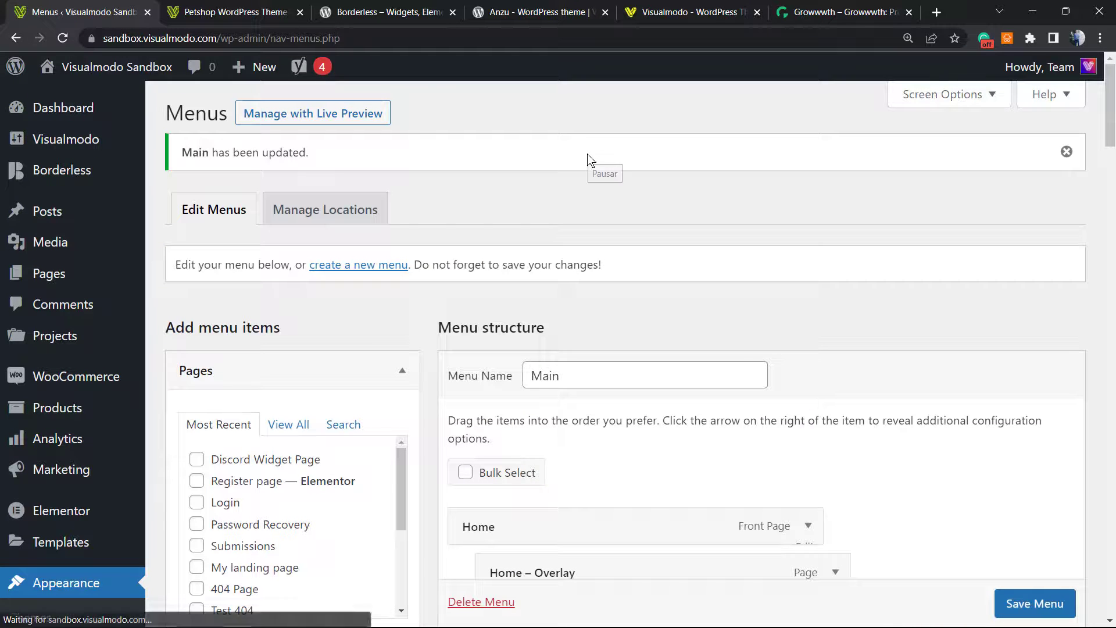
{"action": "key", "text": "ctrl+Tab"}
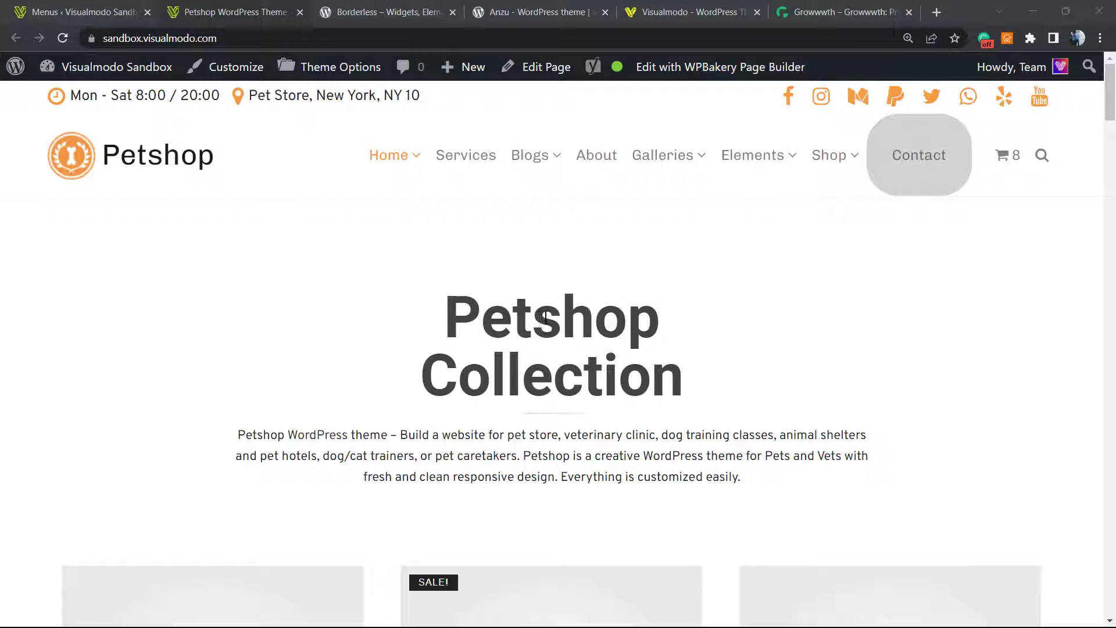
Activate the Twenty Twenty-Three theme from Appearance > Themes
{"action": "left_click", "coordinate": [96, 12]}
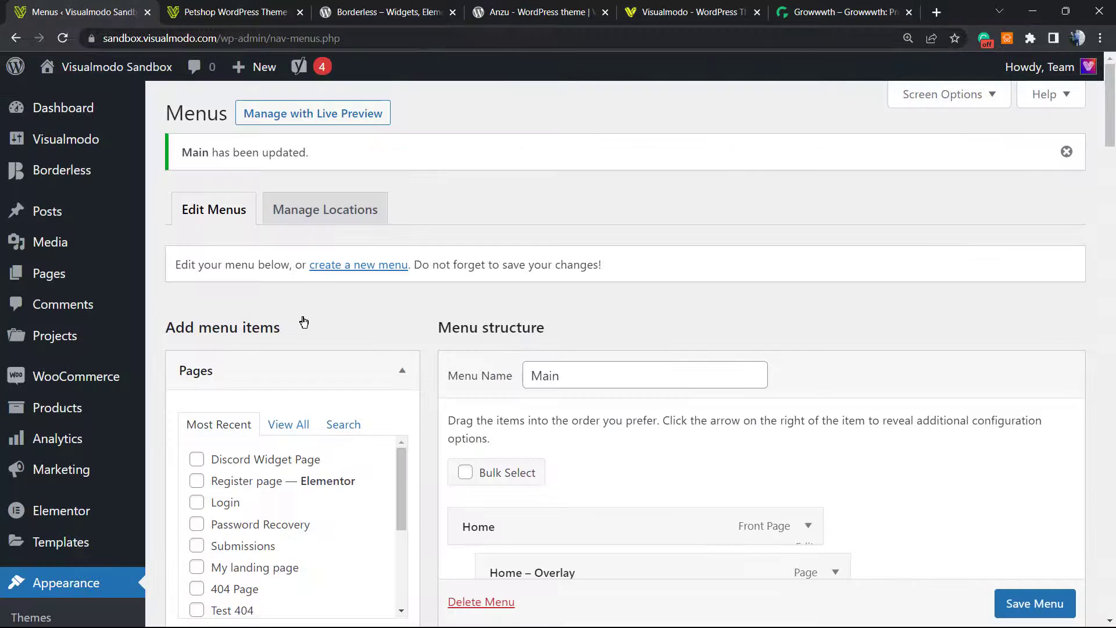
{"action": "scroll", "coordinate": [75, 349], "scroll_direction": "down", "scroll_amount": 5}
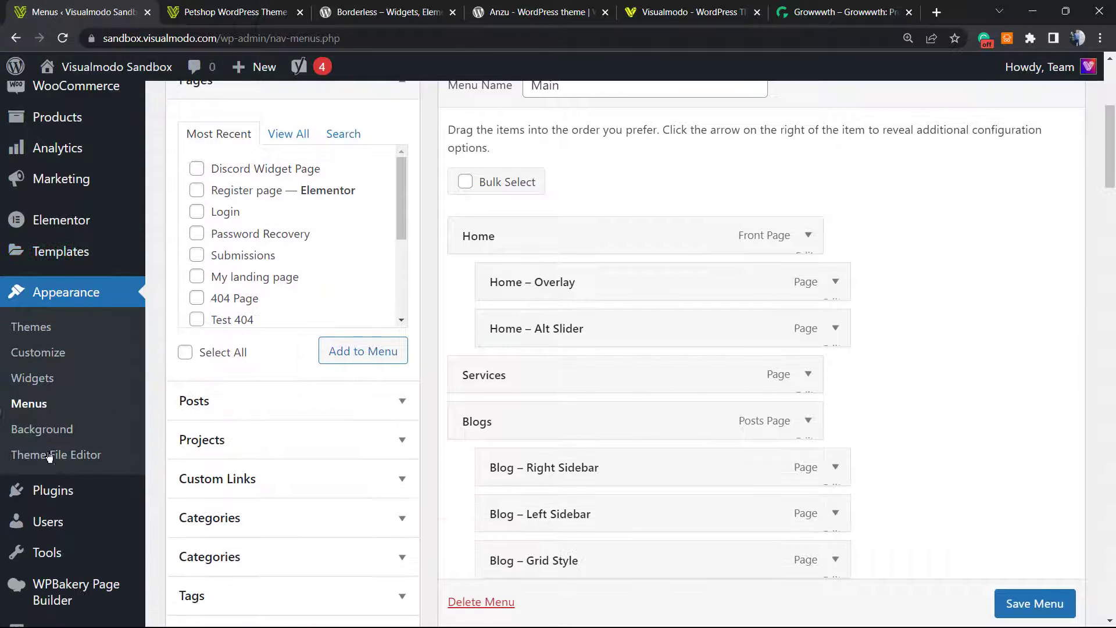
{"action": "left_click", "coordinate": [58, 327]}
{"action": "scroll", "coordinate": [325, 384], "scroll_direction": "up", "scroll_amount": 5}
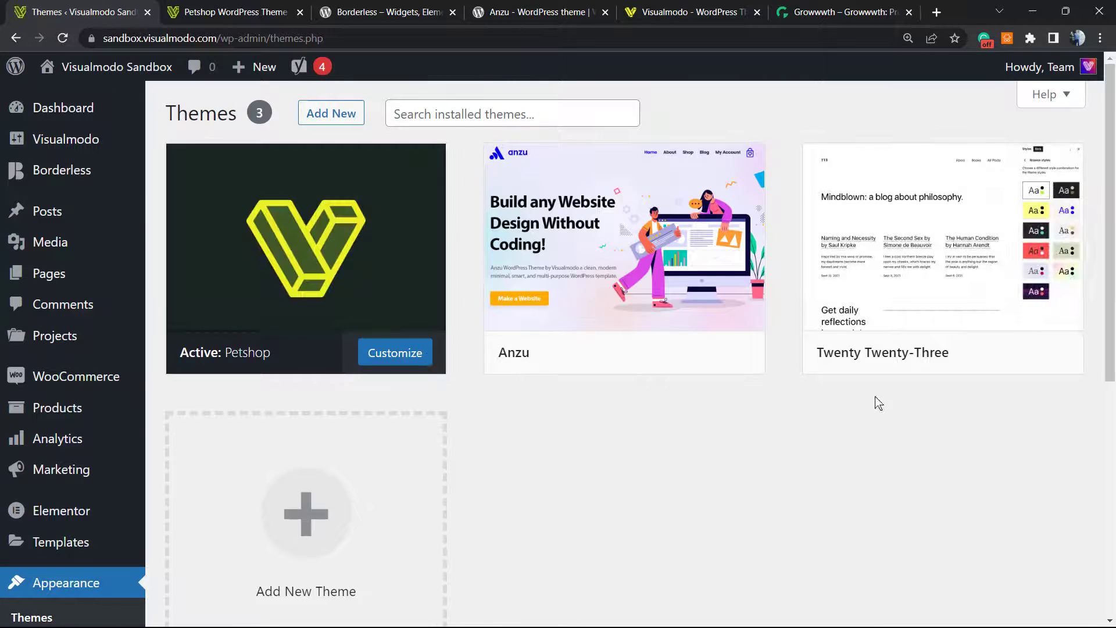
{"action": "left_click", "coordinate": [1011, 355]}
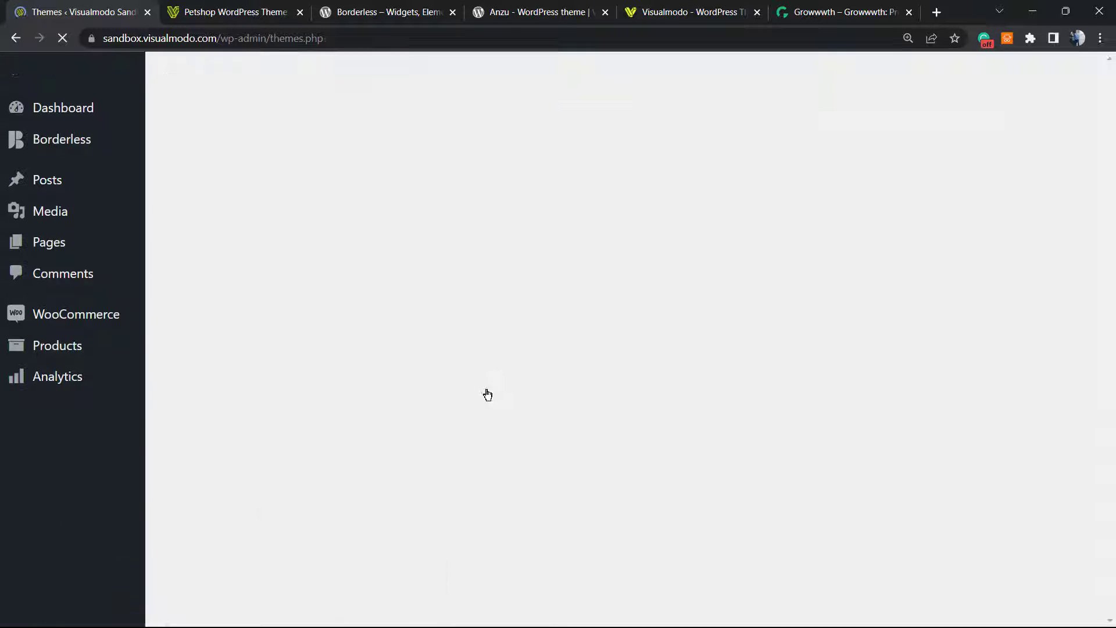
{"action": "scroll", "coordinate": [175, 430], "scroll_direction": "down", "scroll_amount": 3}
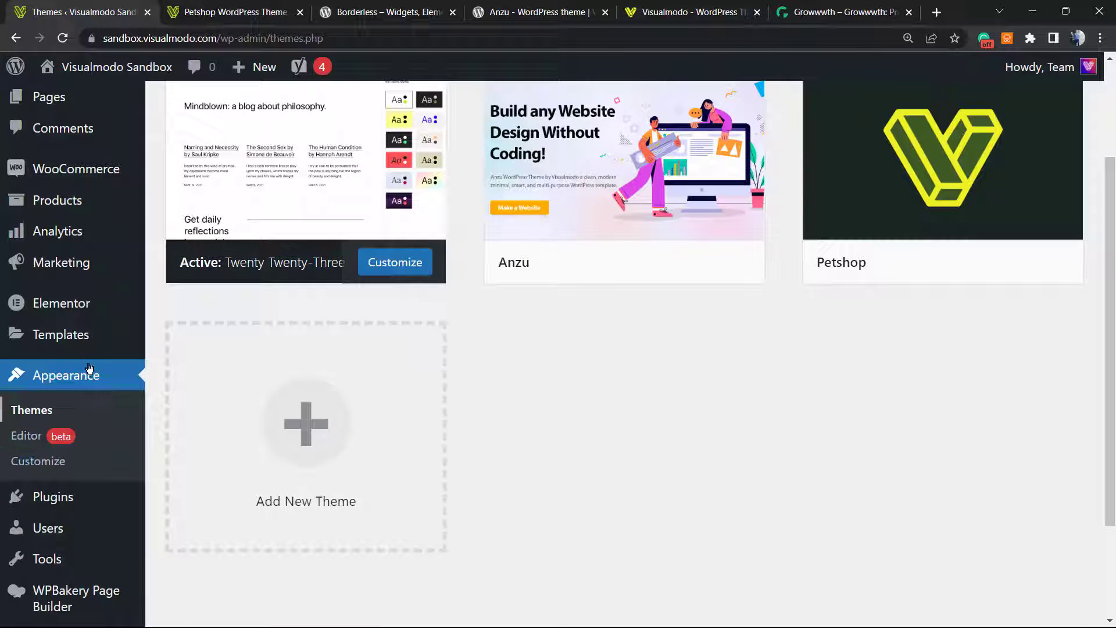
{"action": "scroll", "coordinate": [456, 356], "scroll_direction": "up", "scroll_amount": 3}
{"action": "scroll", "coordinate": [302, 244], "scroll_direction": "down", "scroll_amount": 3}
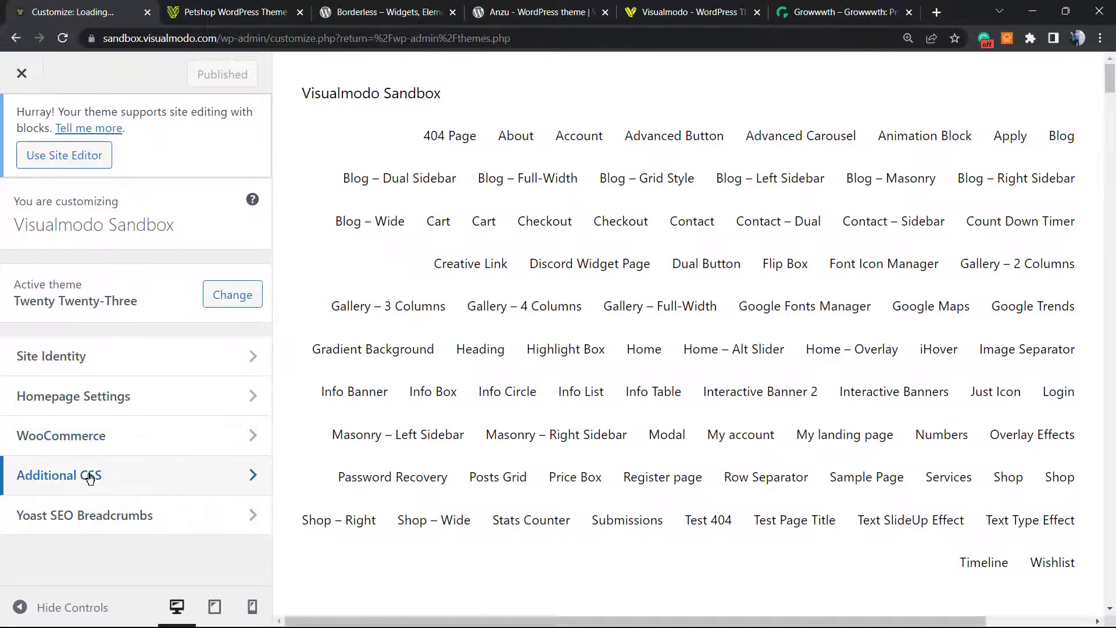
Paste the .highlighted-menu rule into Twenty Twenty-Three's Additional CSS and publish it
{"action": "left_click", "coordinate": [91, 476]}
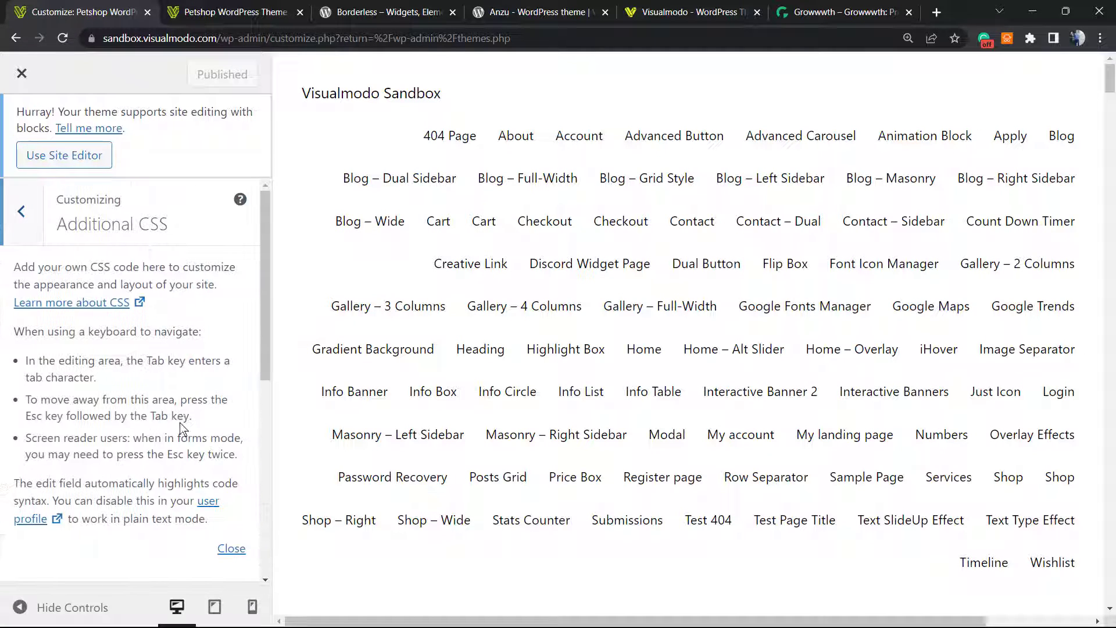
{"action": "scroll", "coordinate": [145, 386], "scroll_direction": "down", "scroll_amount": 2}
{"action": "scroll", "coordinate": [117, 387], "scroll_direction": "down", "scroll_amount": 6}
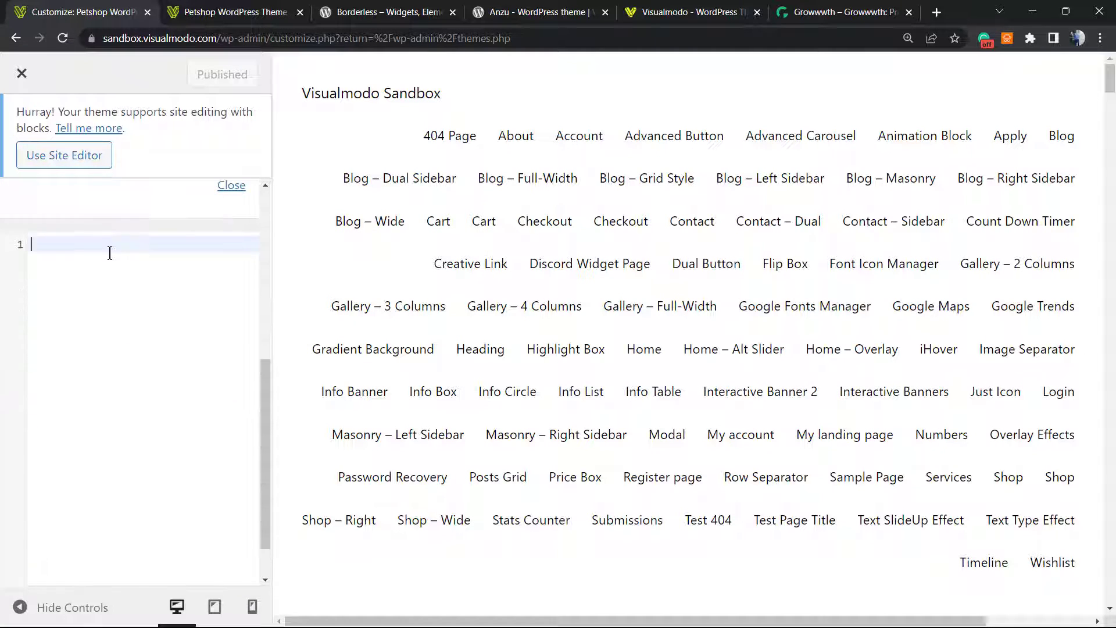
{"action": "type", "text": ".highlighted-menu { background: #d3d3d3; border-radius: 35px; padding: 0px 20px; line-height: 50px; }"}
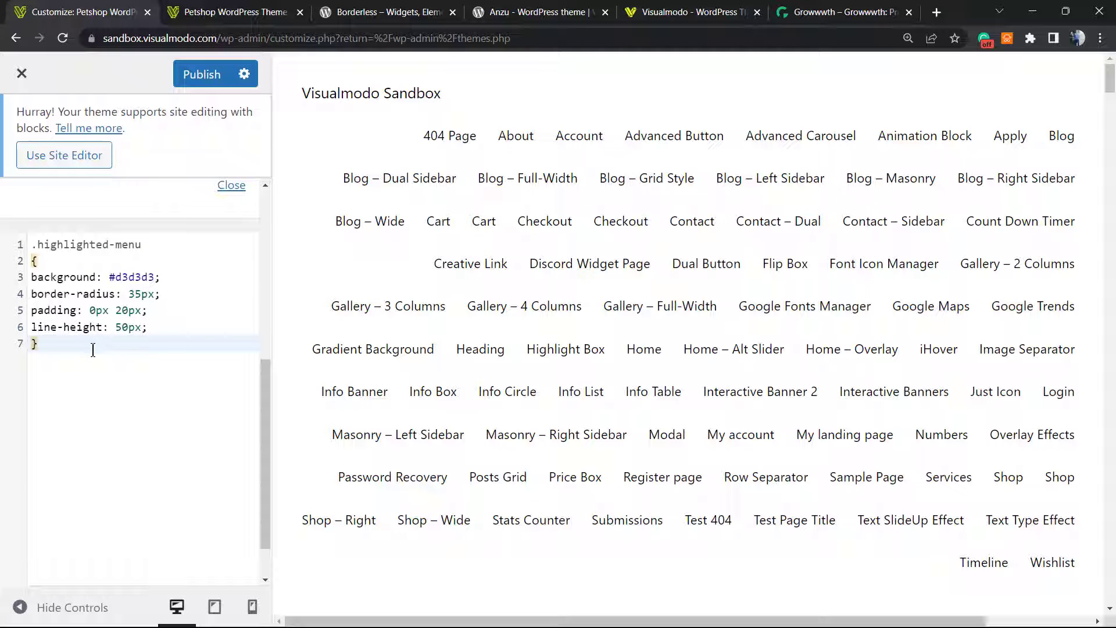
{"action": "scroll", "coordinate": [96, 354], "scroll_direction": "up", "scroll_amount": 4}
{"action": "scroll", "coordinate": [110, 407], "scroll_direction": "down", "scroll_amount": 3}
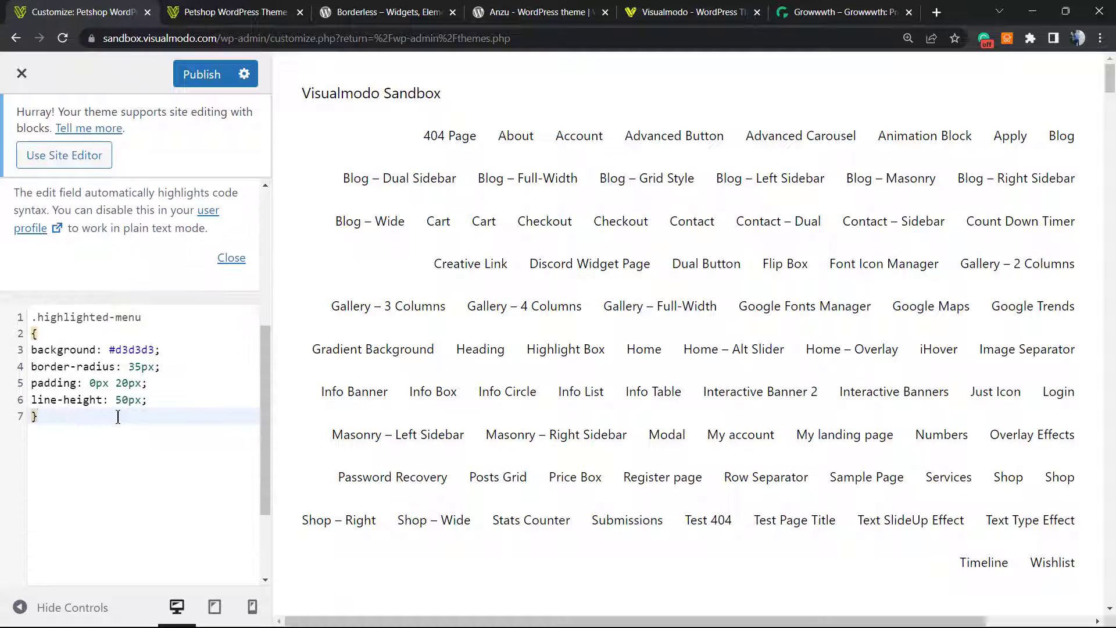
{"action": "left_click", "coordinate": [200, 75]}
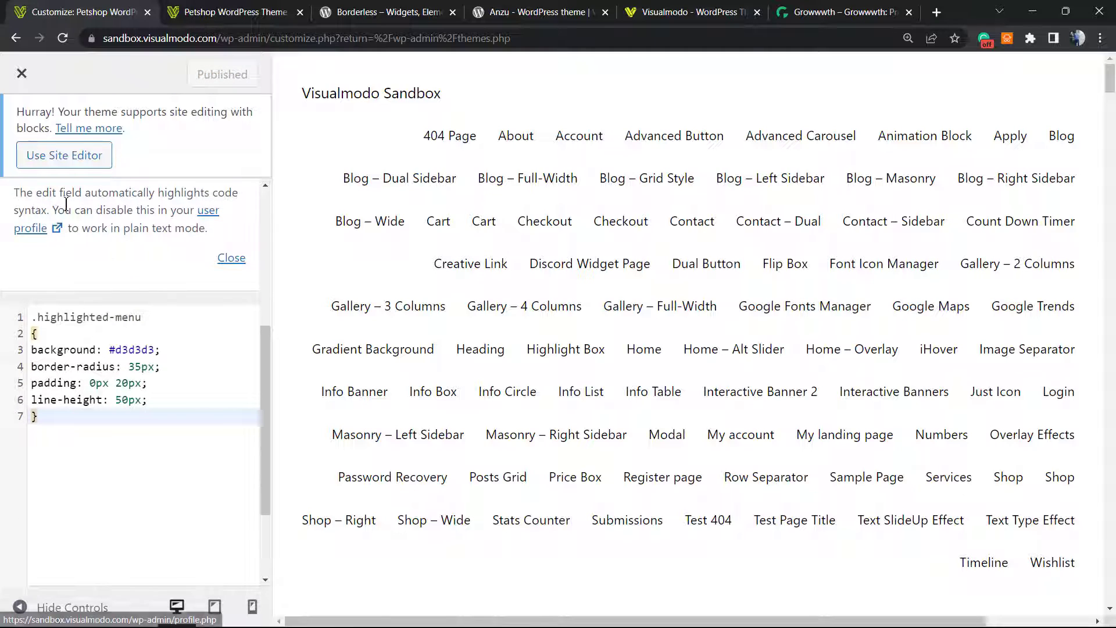
Close the Customizer, open Appearance > Editor, and select the header's Page List block
{"action": "left_click", "coordinate": [7, 78]}
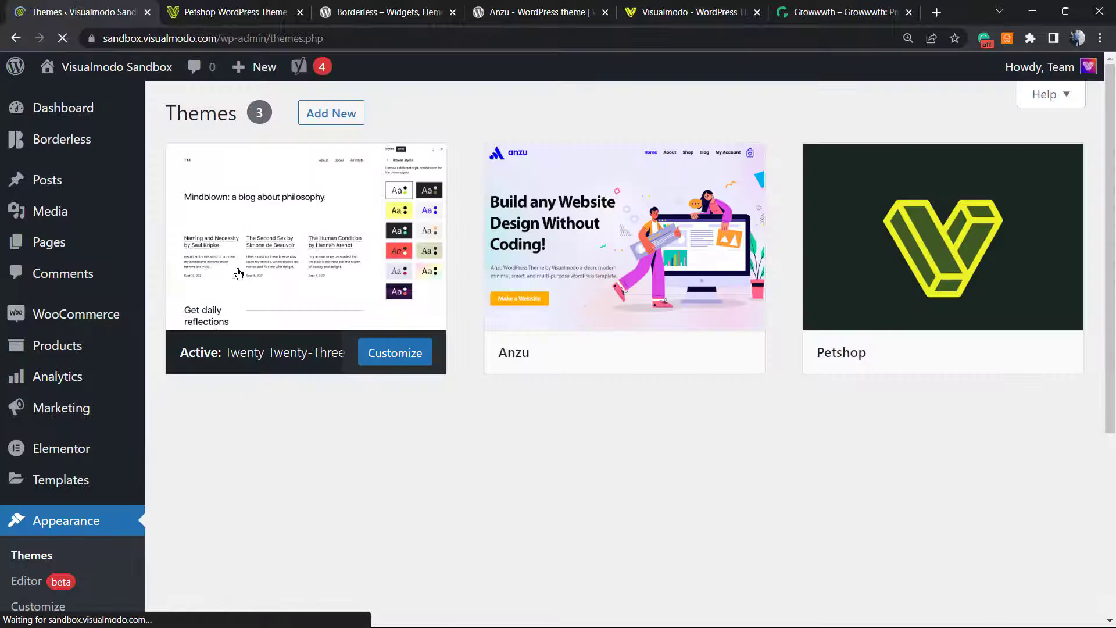
{"action": "scroll", "coordinate": [145, 465], "scroll_direction": "down", "scroll_amount": 1}
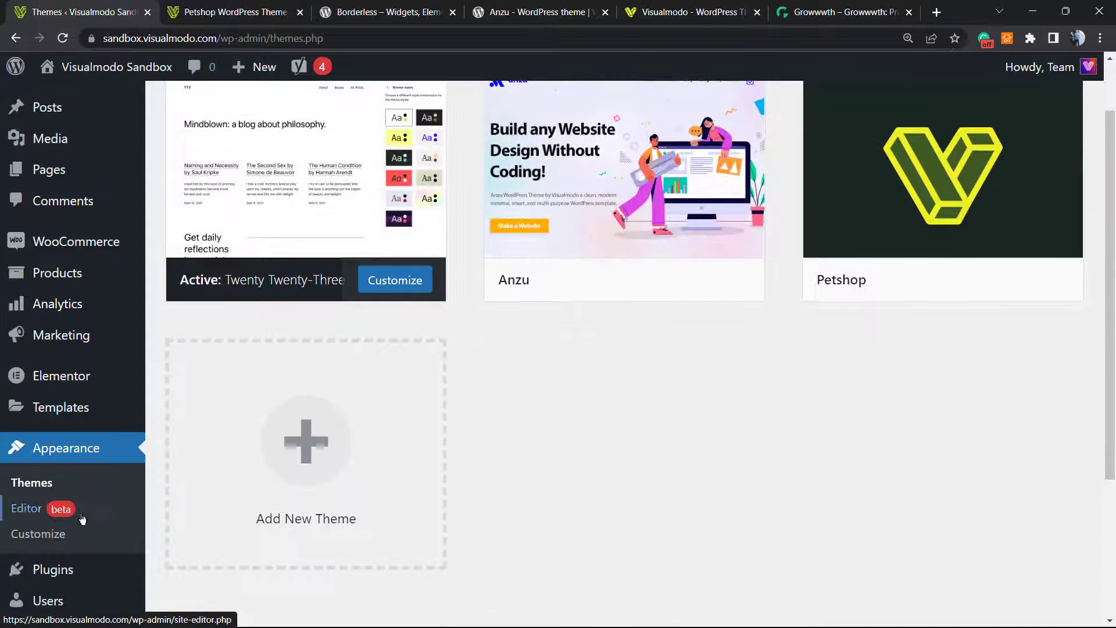
{"action": "left_click", "coordinate": [29, 511]}
{"action": "scroll", "coordinate": [347, 368], "scroll_direction": "down", "scroll_amount": 1}
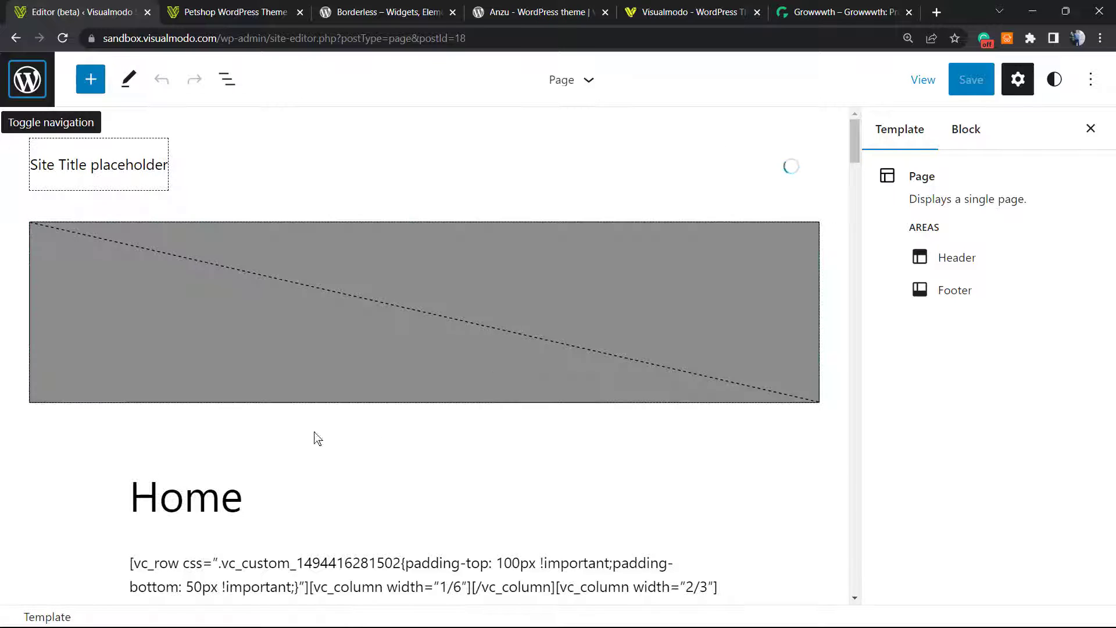
{"action": "scroll", "coordinate": [412, 439], "scroll_direction": "down", "scroll_amount": 1}
{"action": "scroll", "coordinate": [462, 374], "scroll_direction": "down", "scroll_amount": 4}
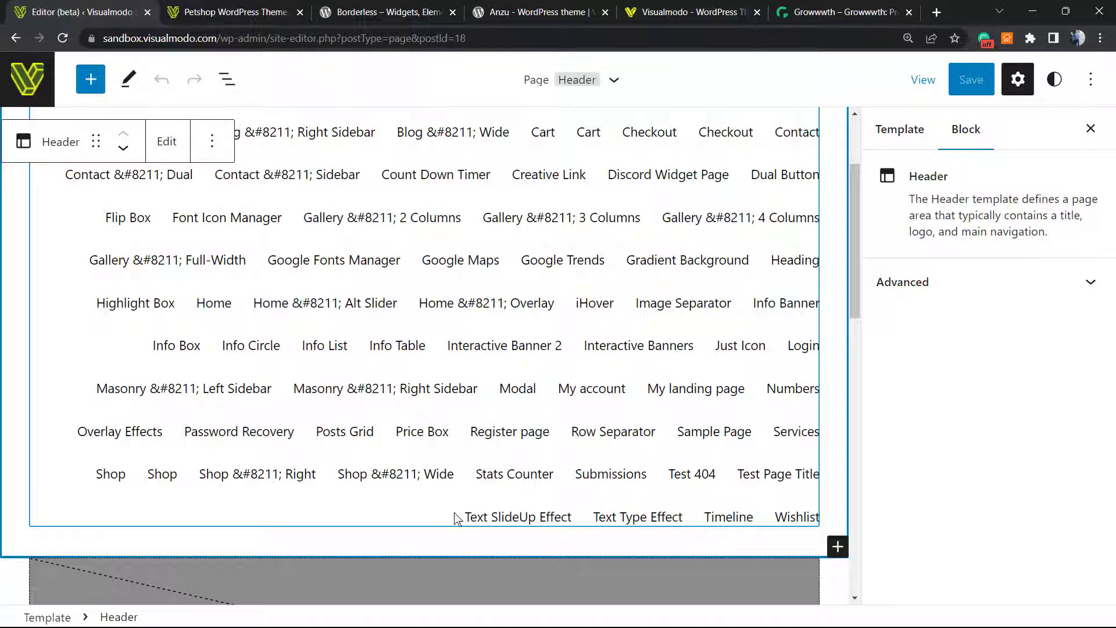
{"action": "scroll", "coordinate": [475, 517], "scroll_direction": "up", "scroll_amount": 3}
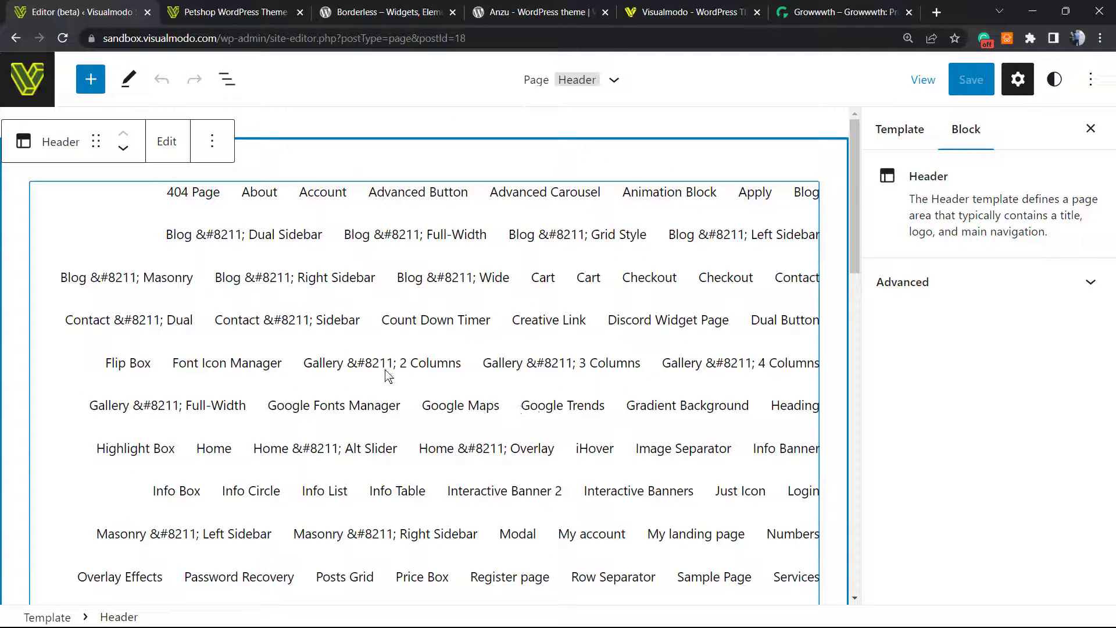
{"action": "scroll", "coordinate": [389, 375], "scroll_direction": "down", "scroll_amount": 5}
{"action": "scroll", "coordinate": [387, 375], "scroll_direction": "up", "scroll_amount": 5}
{"action": "left_click", "coordinate": [618, 328]}
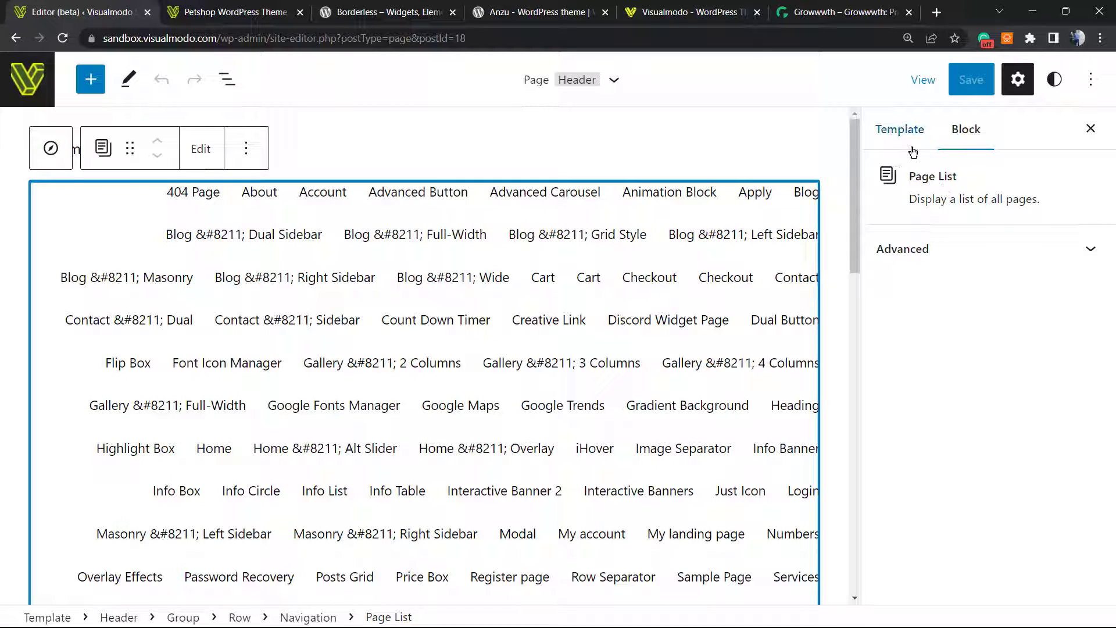
{"action": "scroll", "coordinate": [590, 296], "scroll_direction": "down", "scroll_amount": 4}
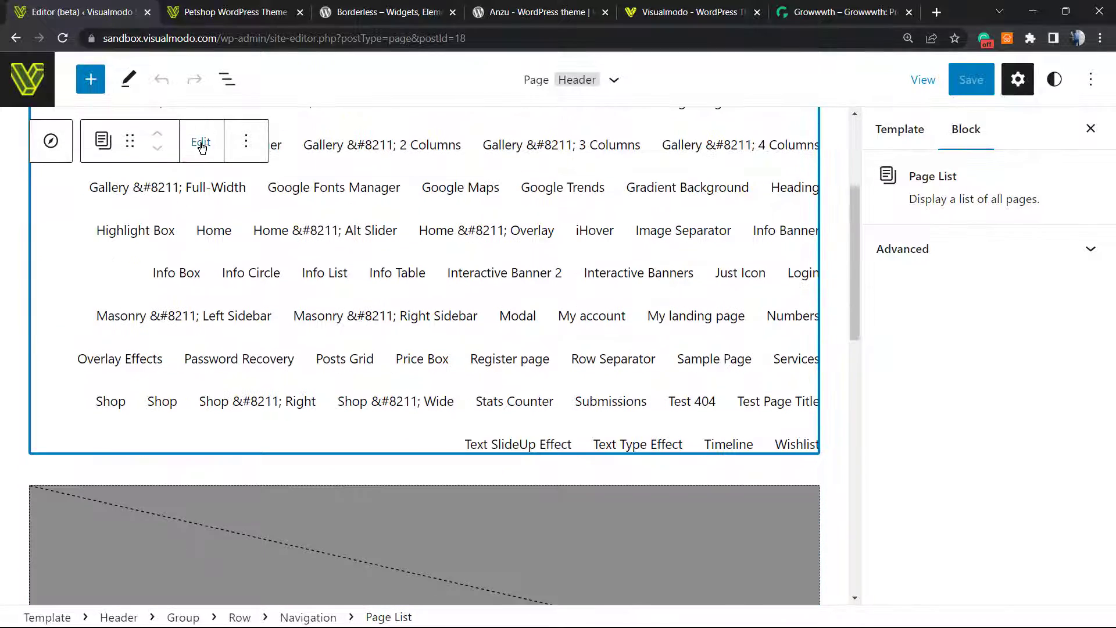
Convert the header Page List into individual page links through the Convert to links dialog
{"action": "left_click", "coordinate": [200, 142]}
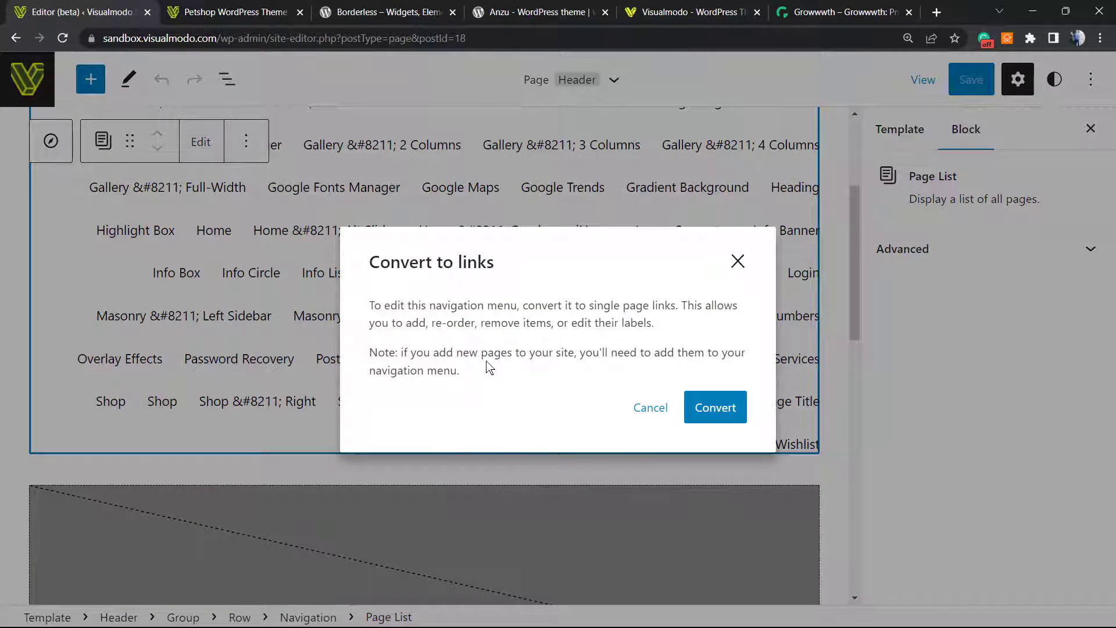
{"action": "left_click", "coordinate": [649, 407]}
{"action": "scroll", "coordinate": [292, 241], "scroll_direction": "up", "scroll_amount": 4}
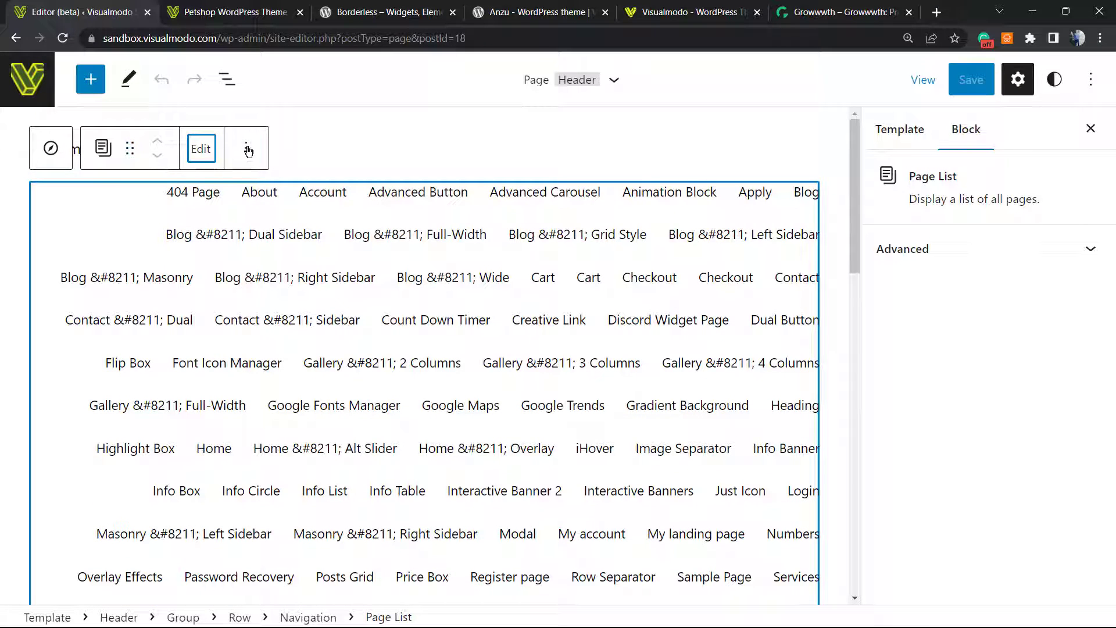
{"action": "left_click", "coordinate": [247, 150]}
{"action": "left_click", "coordinate": [552, 489]}
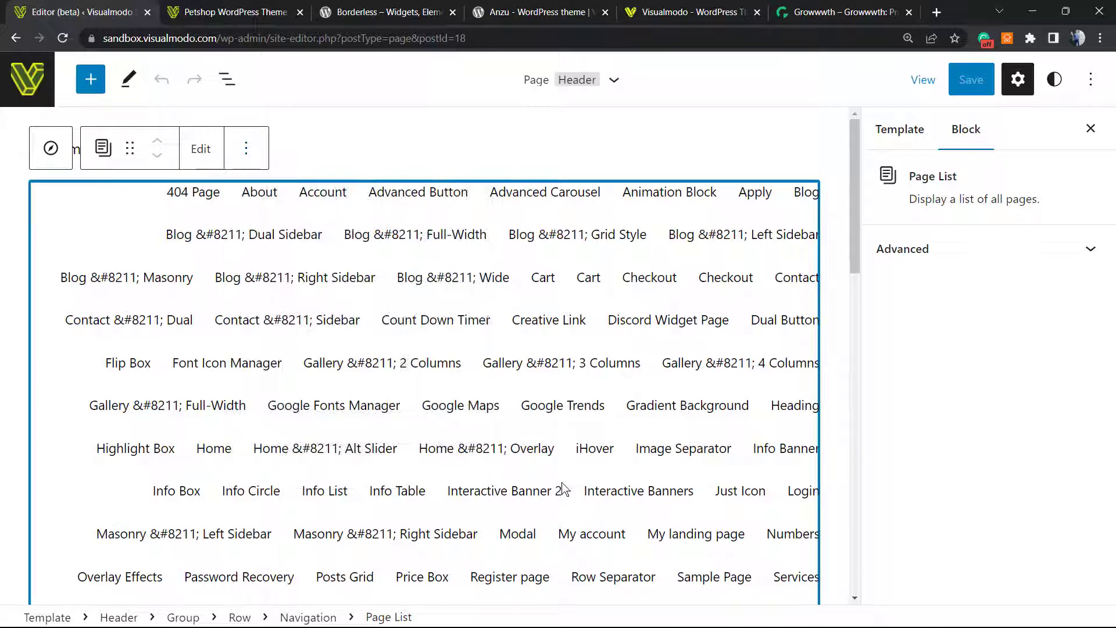
{"action": "left_click", "coordinate": [609, 491]}
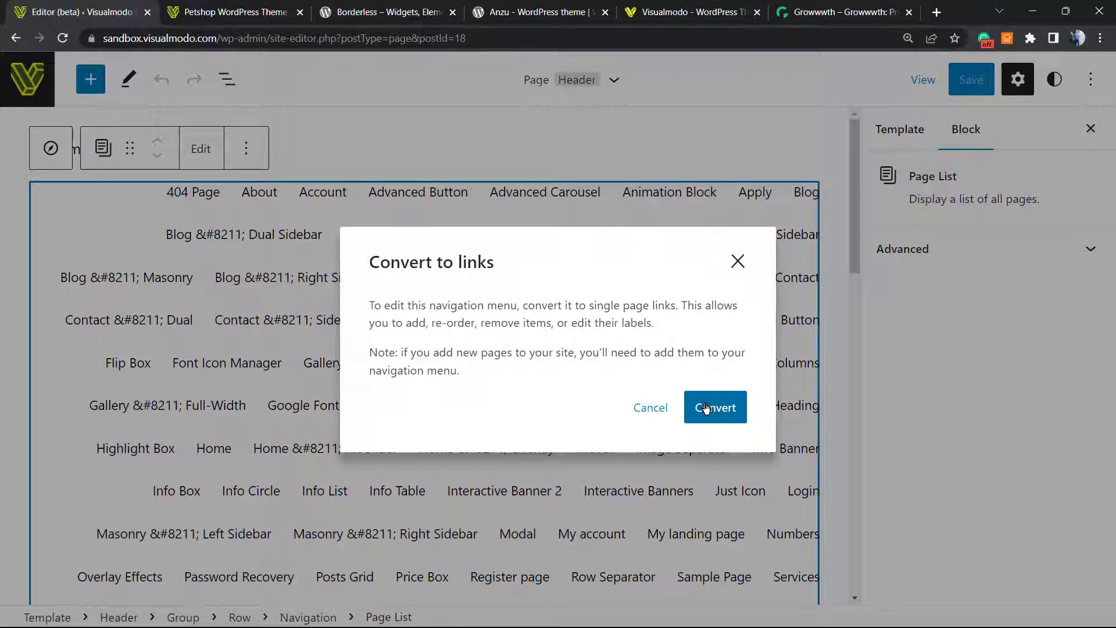
{"action": "left_click", "coordinate": [706, 409]}
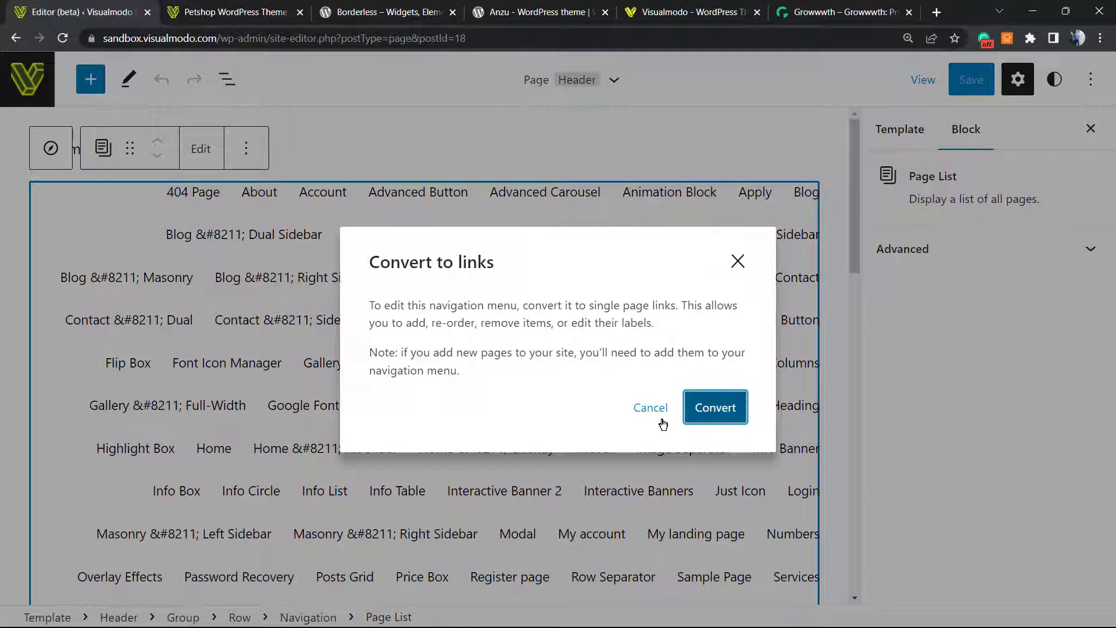
{"action": "left_click", "coordinate": [702, 407]}
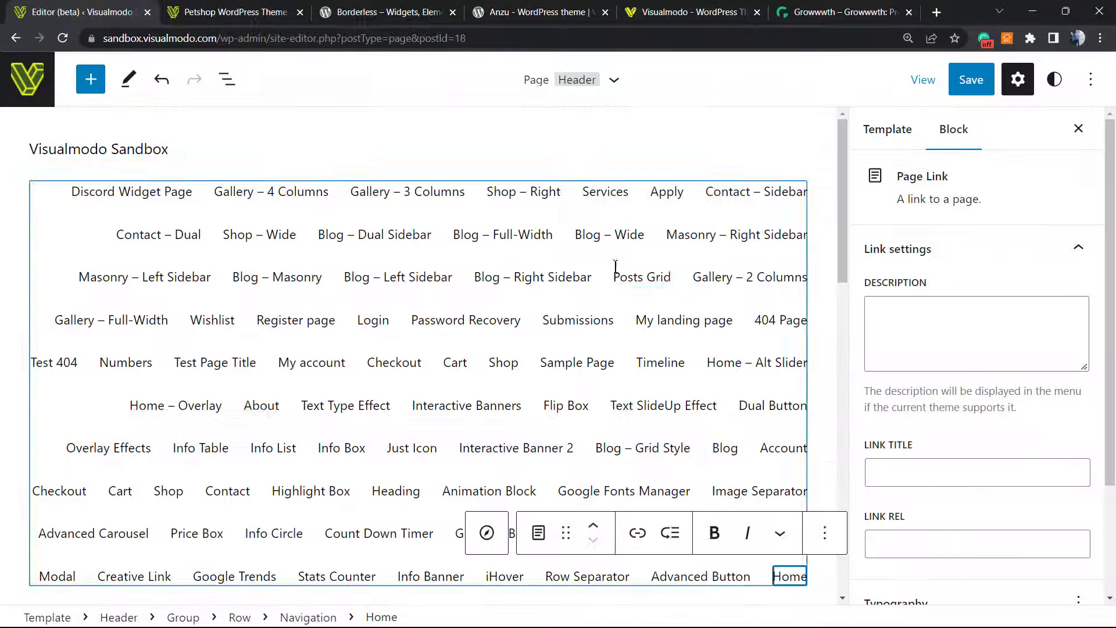
Add an empty submenu item under the Home link
{"action": "scroll", "coordinate": [407, 348], "scroll_direction": "down", "scroll_amount": 5}
{"action": "scroll", "coordinate": [345, 370], "scroll_direction": "up", "scroll_amount": 2}
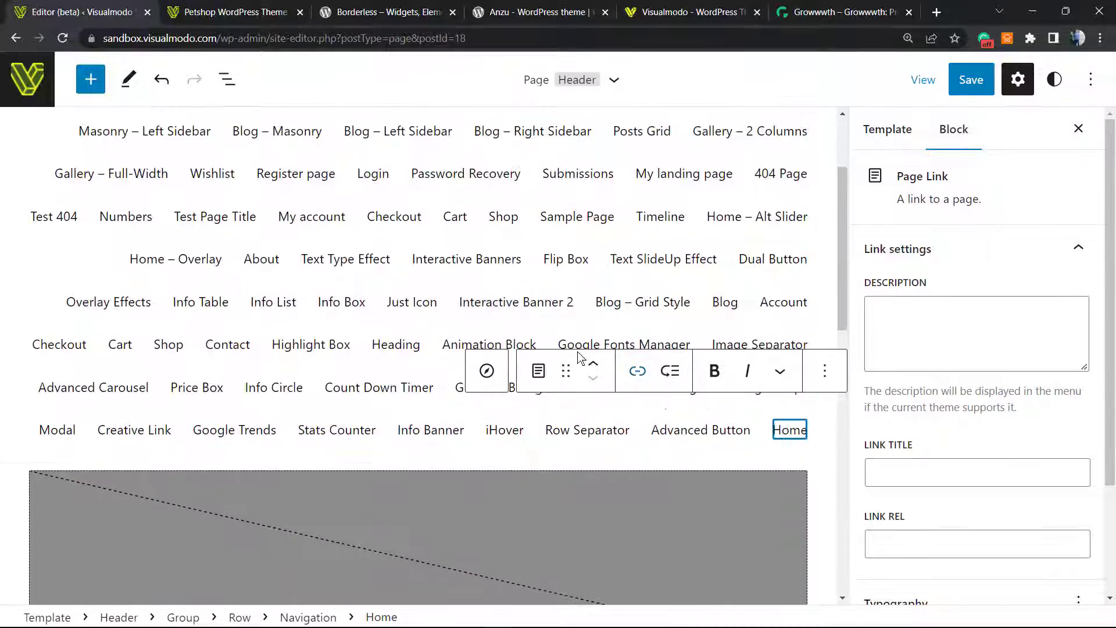
{"action": "scroll", "coordinate": [345, 370], "scroll_direction": "up", "scroll_amount": 5}
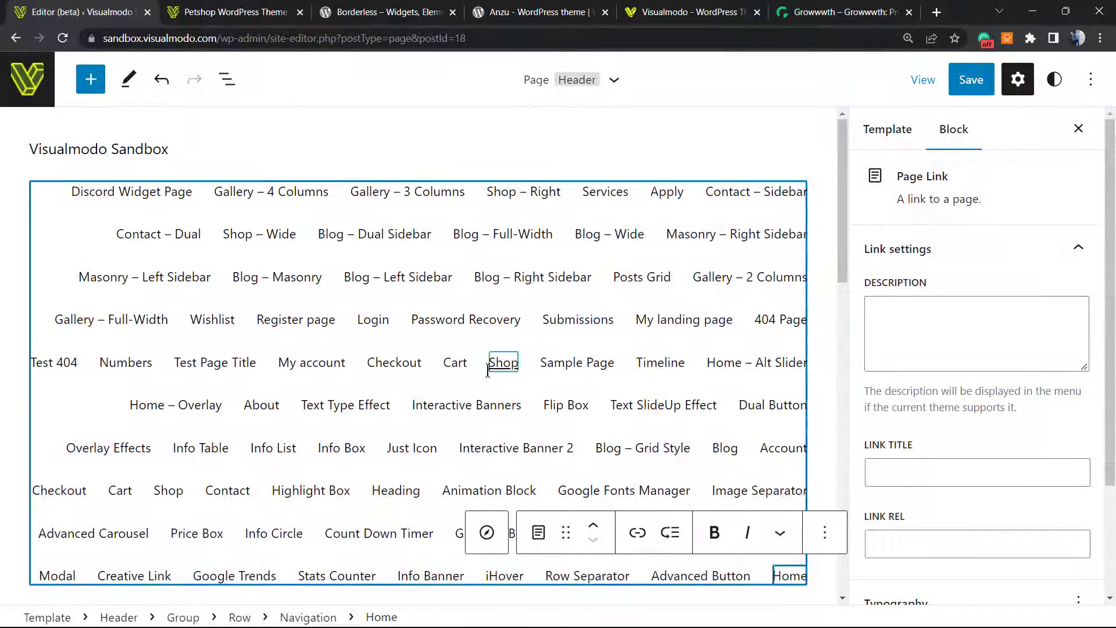
{"action": "scroll", "coordinate": [578, 355], "scroll_direction": "down", "scroll_amount": 2}
{"action": "scroll", "coordinate": [430, 369], "scroll_direction": "up", "scroll_amount": 2}
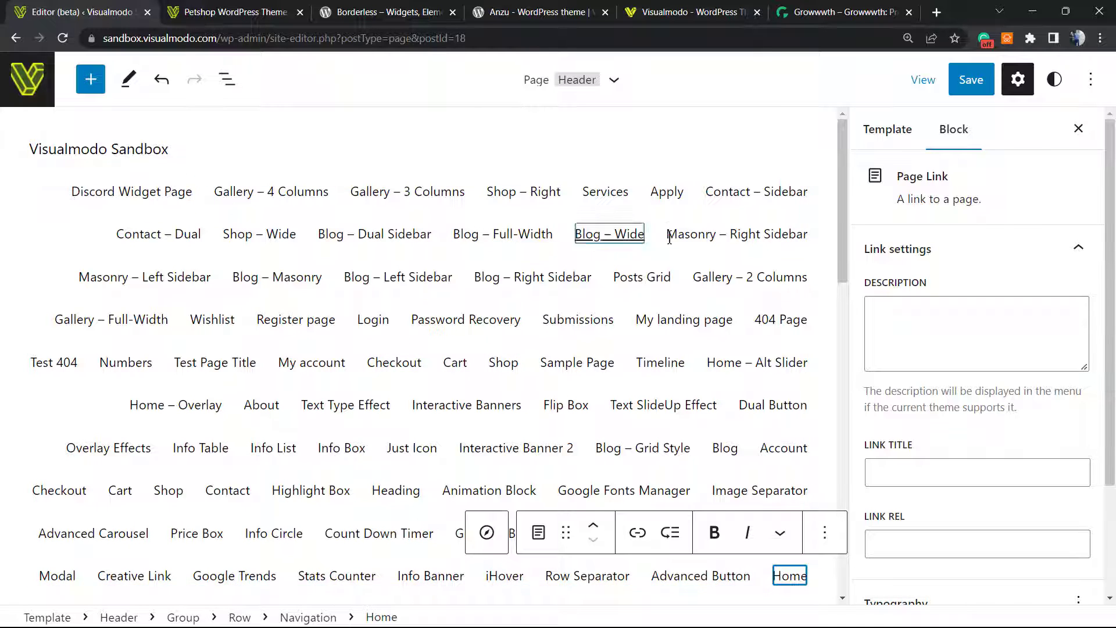
{"action": "scroll", "coordinate": [524, 365], "scroll_direction": "down", "scroll_amount": 5}
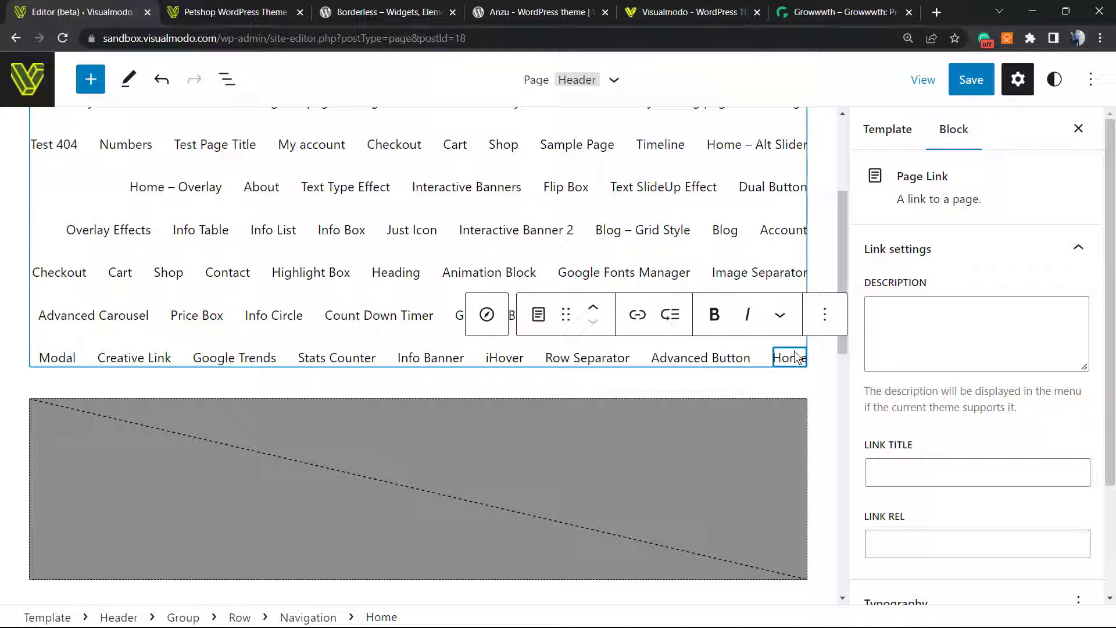
{"action": "left_click", "coordinate": [795, 357]}
{"action": "left_click", "coordinate": [783, 363]}
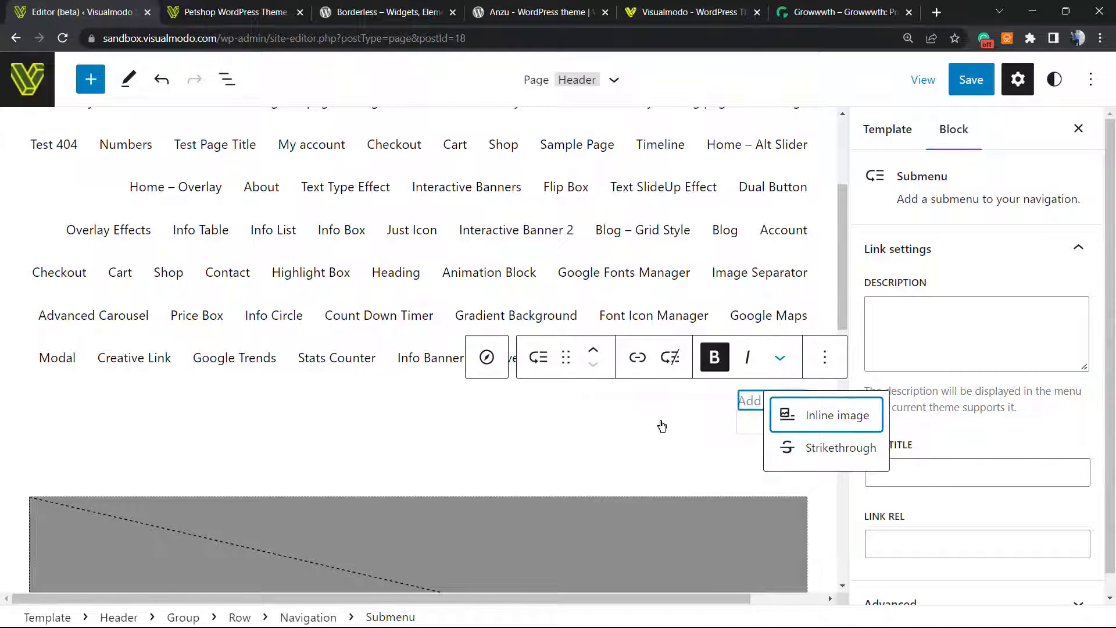
Select the whole Header block and open the Header template part for editing
{"action": "key", "text": "Escape"}
{"action": "key", "text": "Escape"}
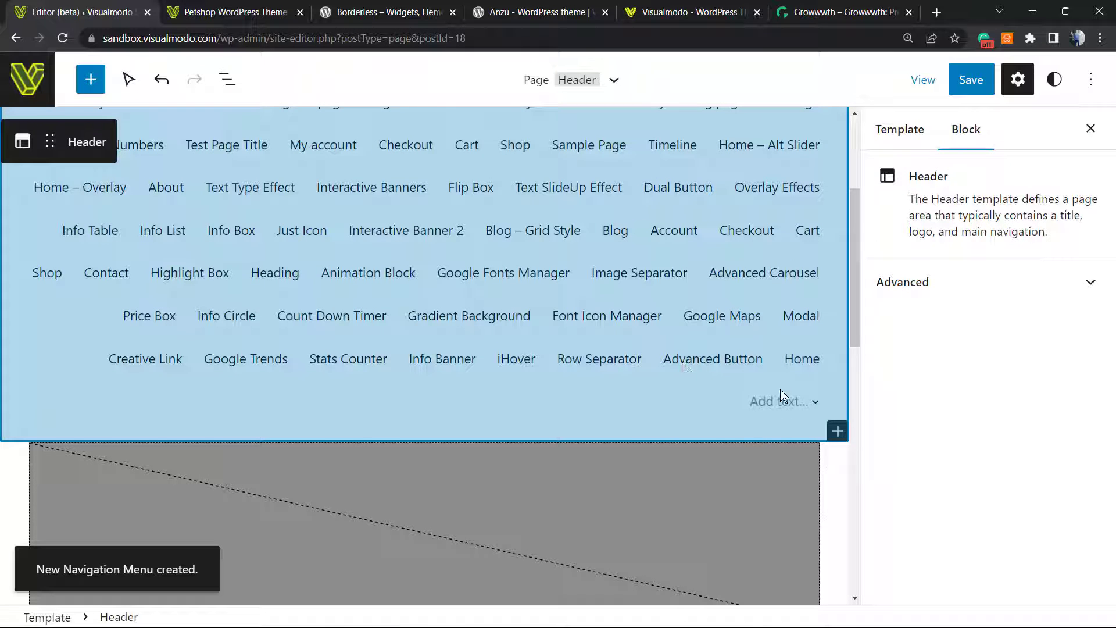
{"action": "left_click", "coordinate": [553, 200]}
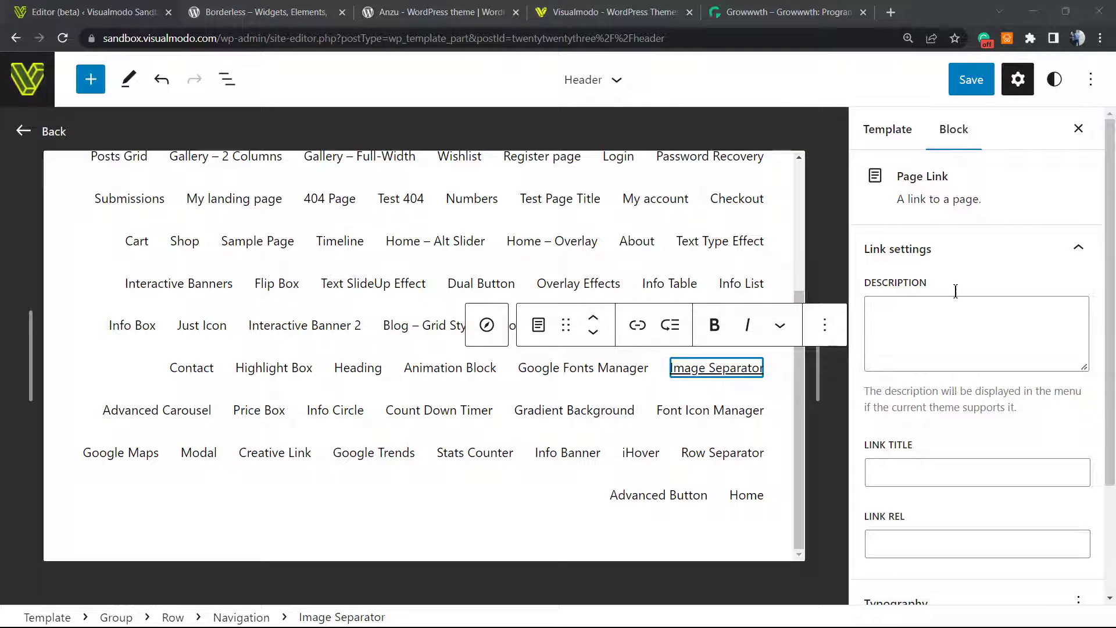
{"action": "scroll", "coordinate": [976, 349], "scroll_direction": "down", "scroll_amount": 3}
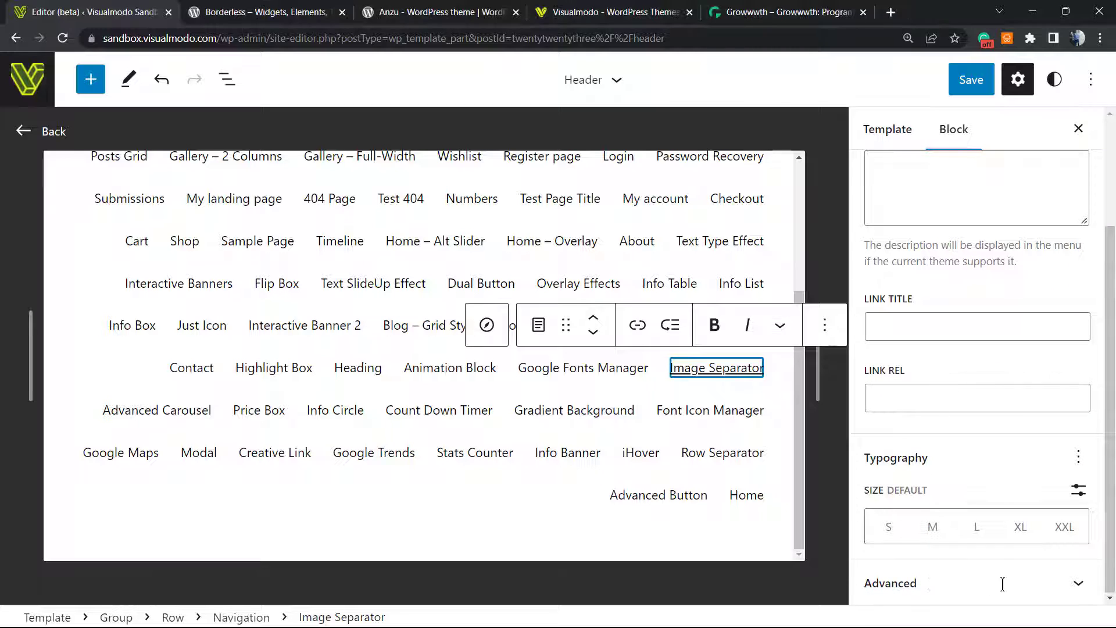
Reveal the Image Separator link's Additional CSS class(es) field, then move to the Borderless page
{"action": "left_click", "coordinate": [1002, 581]}
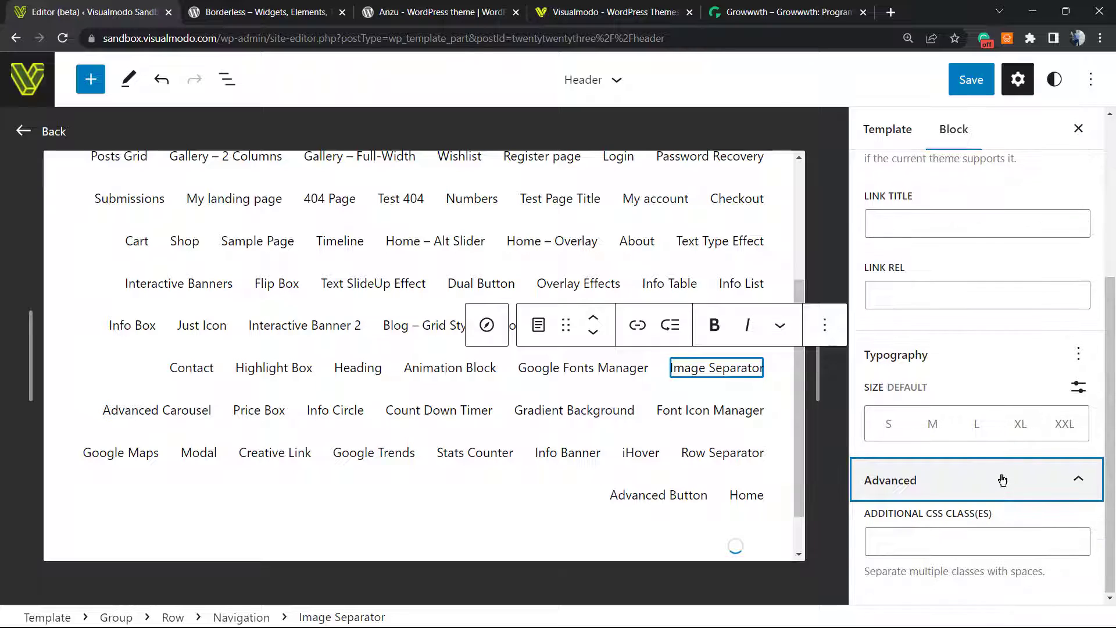
{"action": "left_click", "coordinate": [937, 542]}
{"action": "key", "text": "ctrl+Tab"}
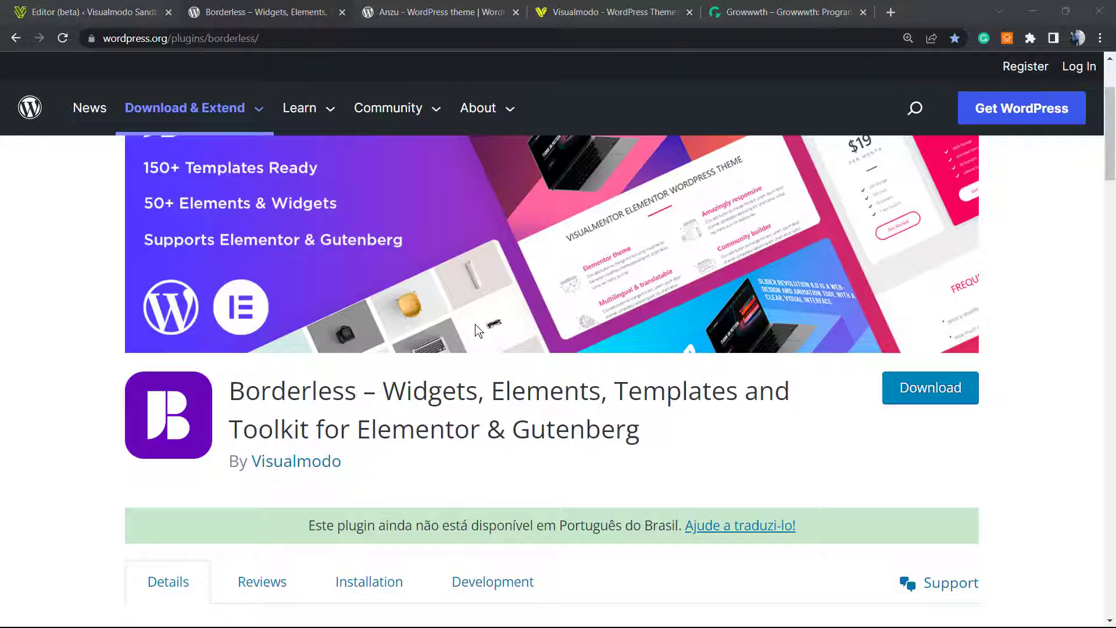
{"action": "scroll", "coordinate": [340, 385], "scroll_direction": "up", "scroll_amount": 3}
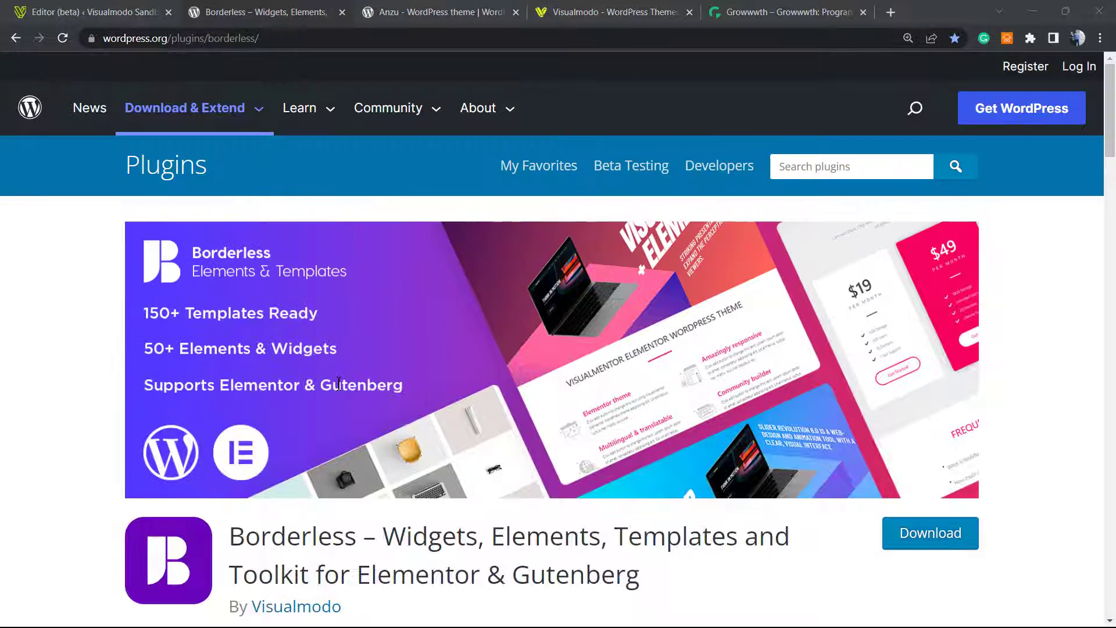
{"action": "left_click", "coordinate": [543, 9]}
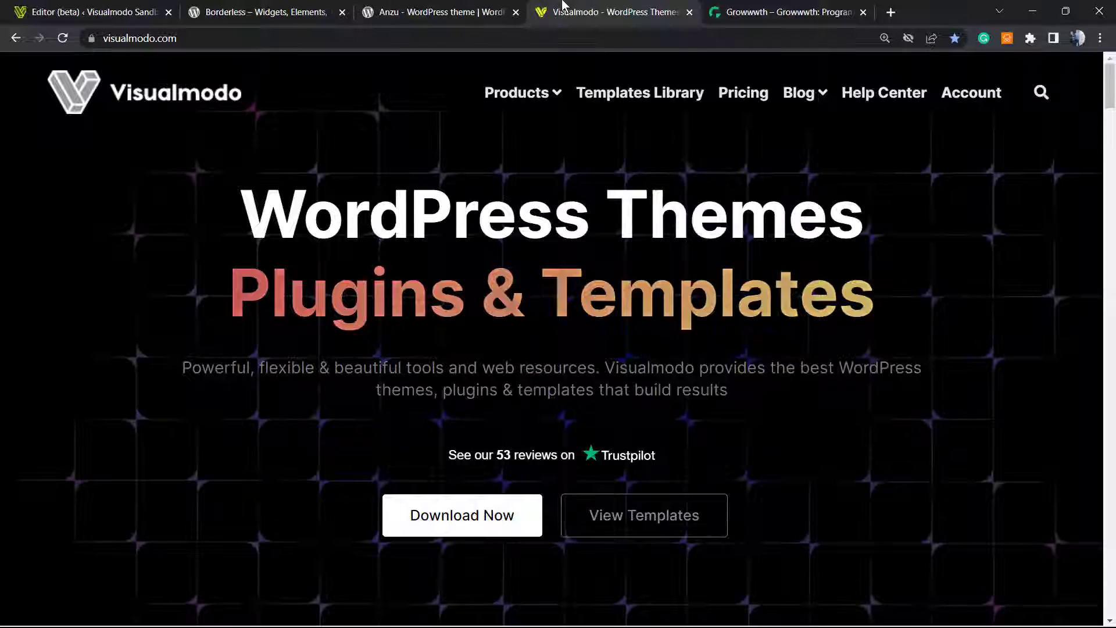
{"action": "left_click", "coordinate": [456, 8]}
{"action": "left_click", "coordinate": [310, 8]}
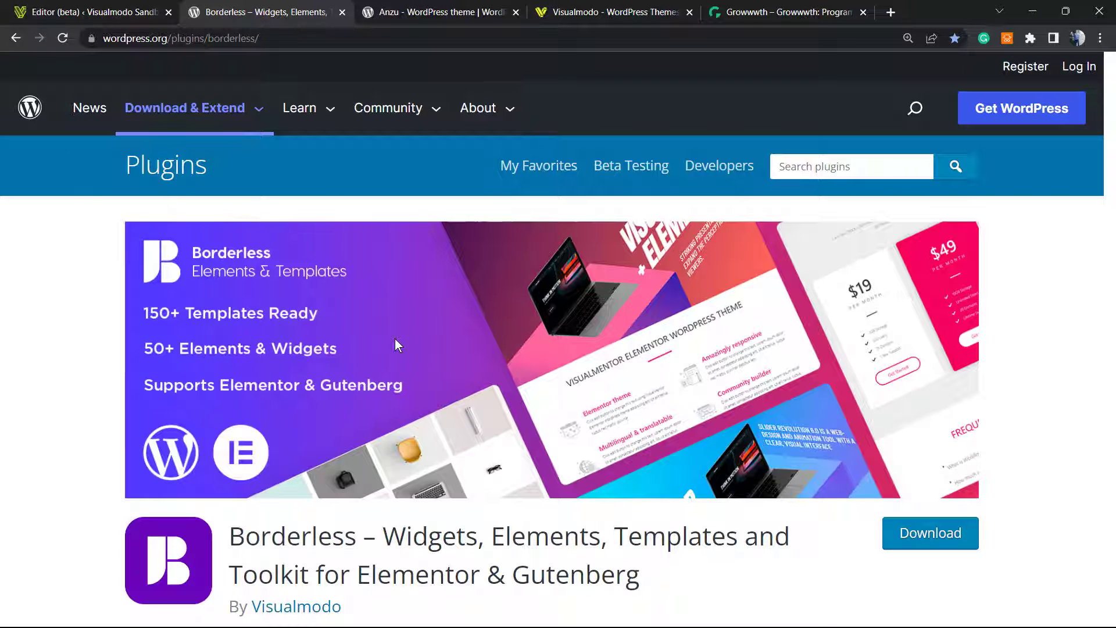
{"action": "left_click", "coordinate": [573, 9]}
{"action": "scroll", "coordinate": [398, 381], "scroll_direction": "down", "scroll_amount": 4}
{"action": "scroll", "coordinate": [398, 381], "scroll_direction": "up", "scroll_amount": 4}
{"action": "left_click", "coordinate": [267, 12]}
{"action": "scroll", "coordinate": [274, 477], "scroll_direction": "down", "scroll_amount": 2}
{"action": "scroll", "coordinate": [270, 491], "scroll_direction": "down", "scroll_amount": 1}
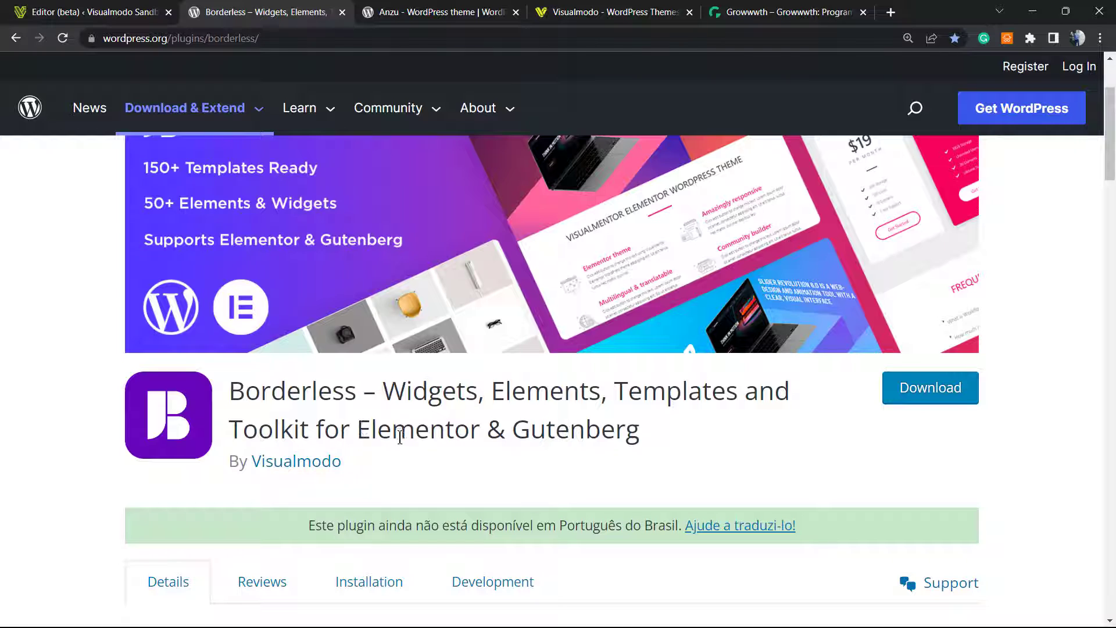
{"action": "scroll", "coordinate": [400, 437], "scroll_direction": "up", "scroll_amount": 3}
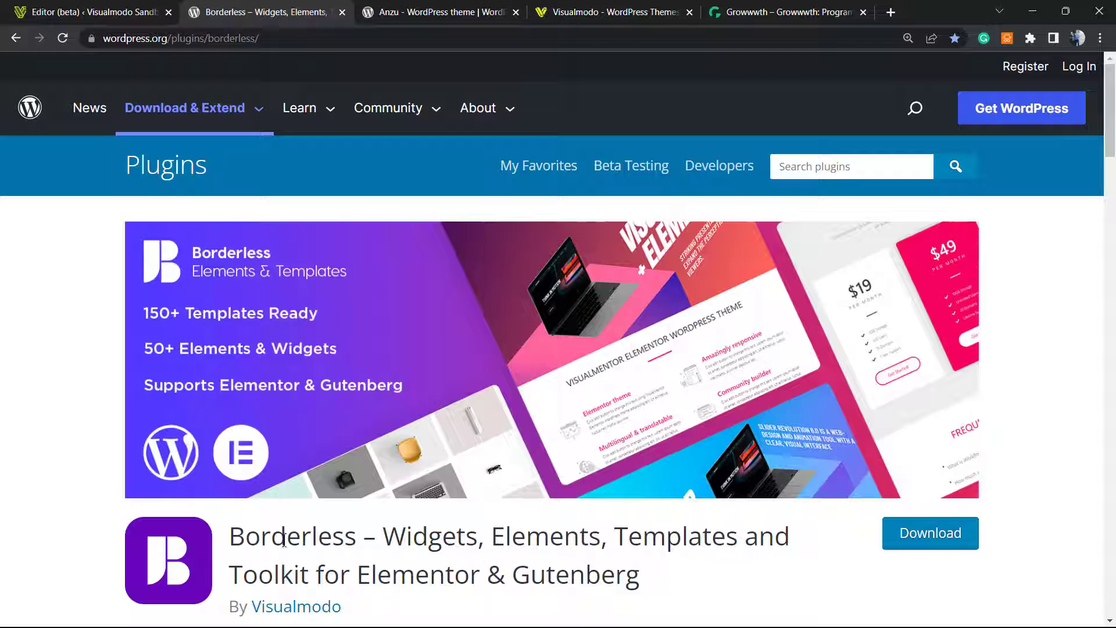
Select 'Borderless' in the plugin title, look over the Anzu theme page, then go to Visualmodo's homepage
{"action": "double_click", "coordinate": [354, 521]}
{"action": "left_click", "coordinate": [425, 8]}
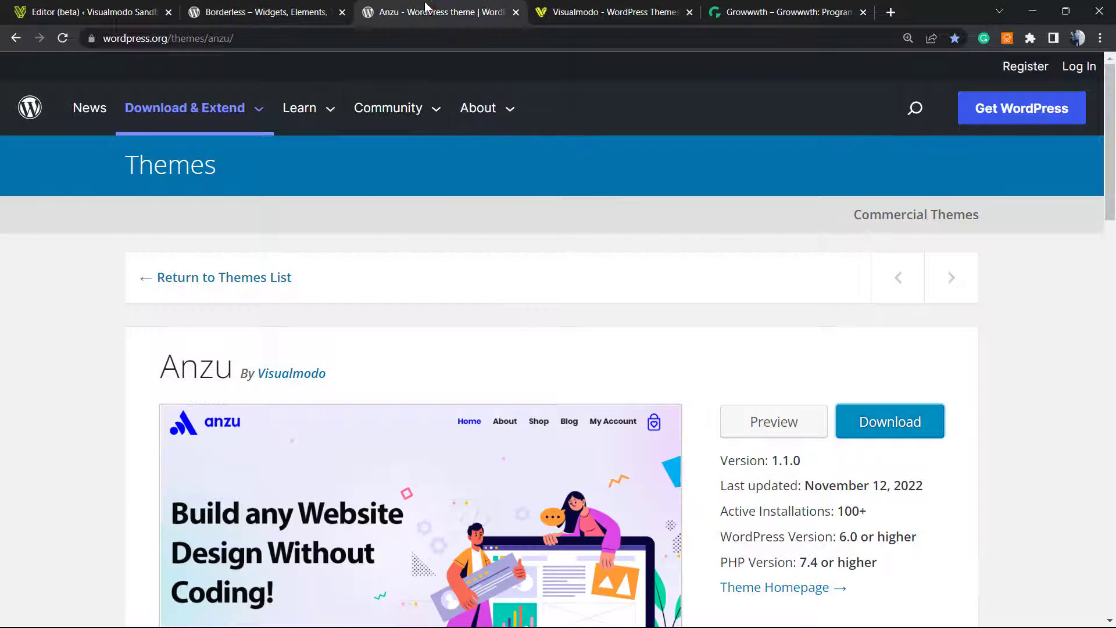
{"action": "scroll", "coordinate": [566, 336], "scroll_direction": "down", "scroll_amount": 3}
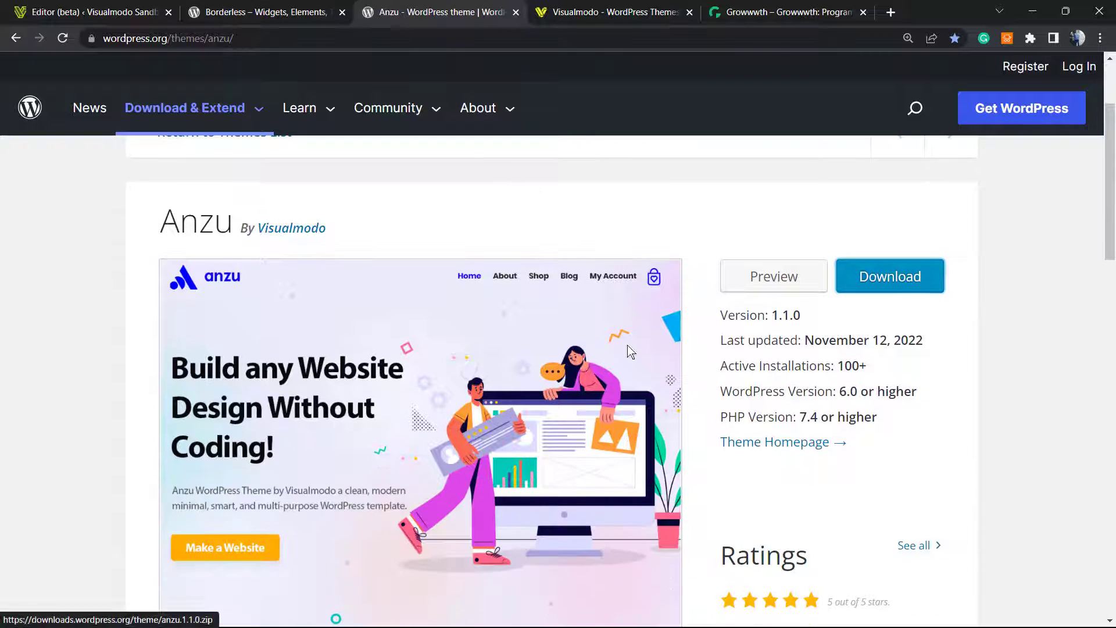
{"action": "scroll", "coordinate": [697, 379], "scroll_direction": "up", "scroll_amount": 3}
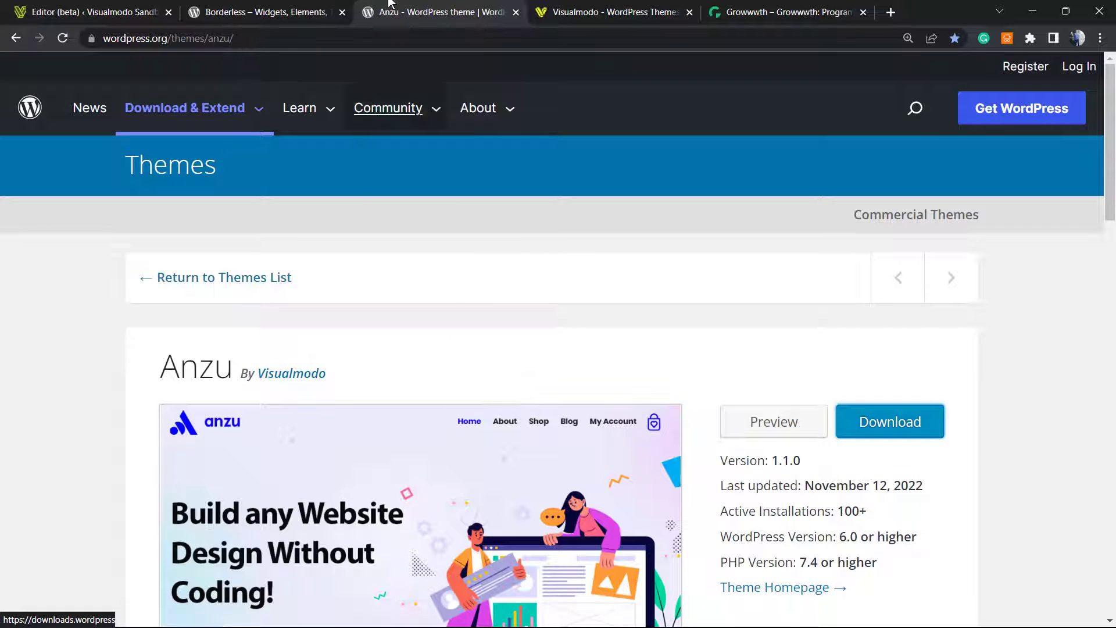
{"action": "left_click", "coordinate": [584, 9]}
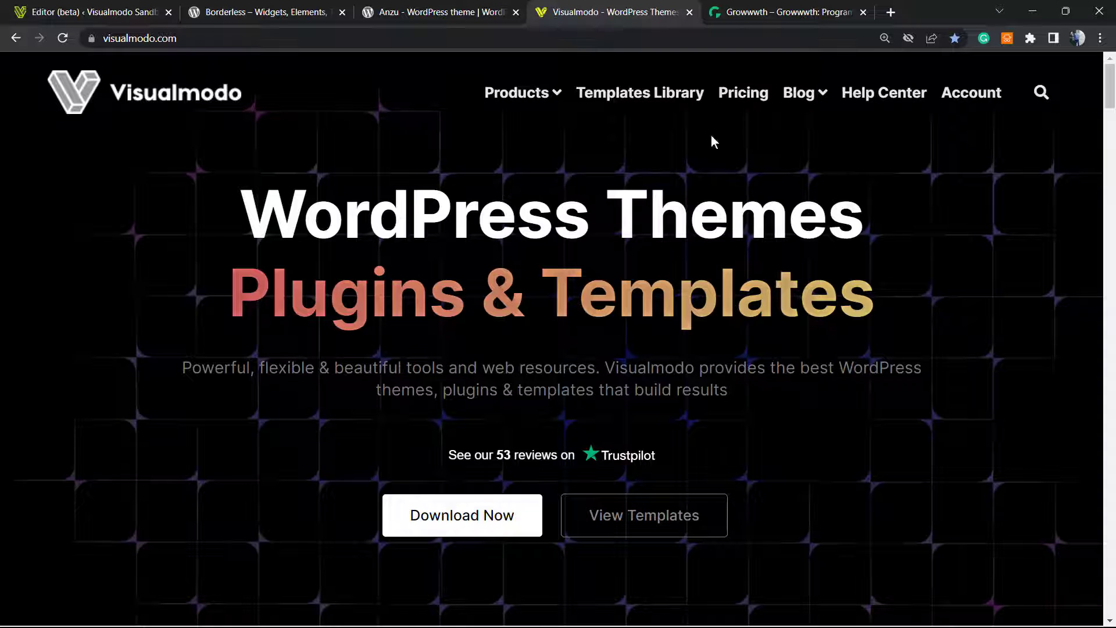
Browse Visualmodo's Templates Library designs such as Antique Shop, Architect, Security and Biker Club
{"action": "left_click", "coordinate": [655, 104]}
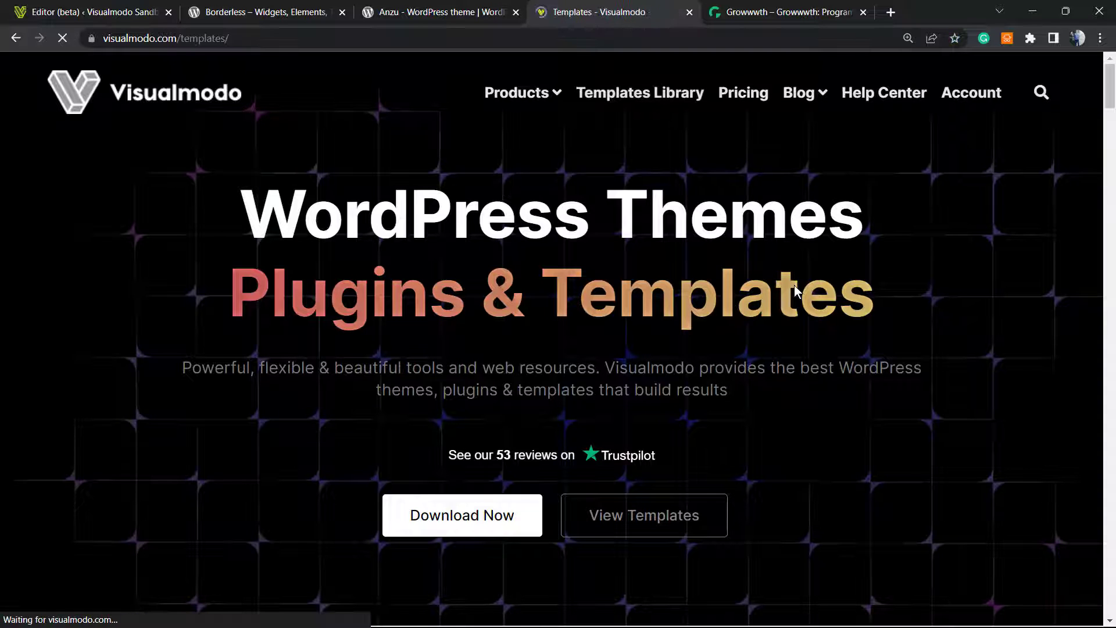
{"action": "scroll", "coordinate": [647, 445], "scroll_direction": "down", "scroll_amount": 5}
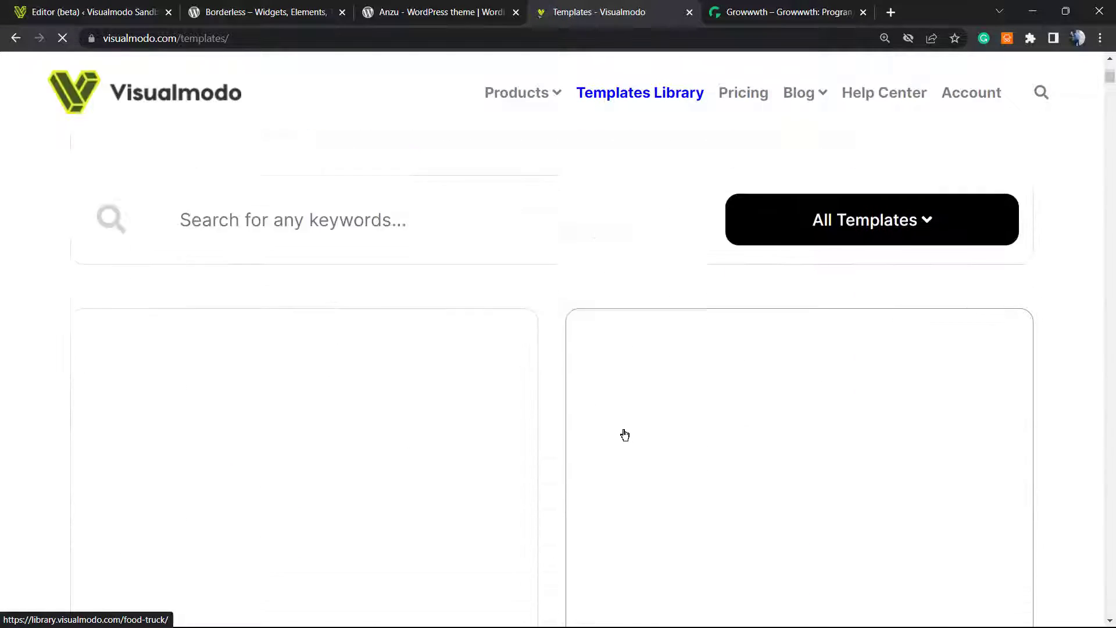
{"action": "scroll", "coordinate": [582, 413], "scroll_direction": "down", "scroll_amount": 4}
{"action": "scroll", "coordinate": [548, 401], "scroll_direction": "up", "scroll_amount": 5}
{"action": "scroll", "coordinate": [543, 406], "scroll_direction": "down", "scroll_amount": 3}
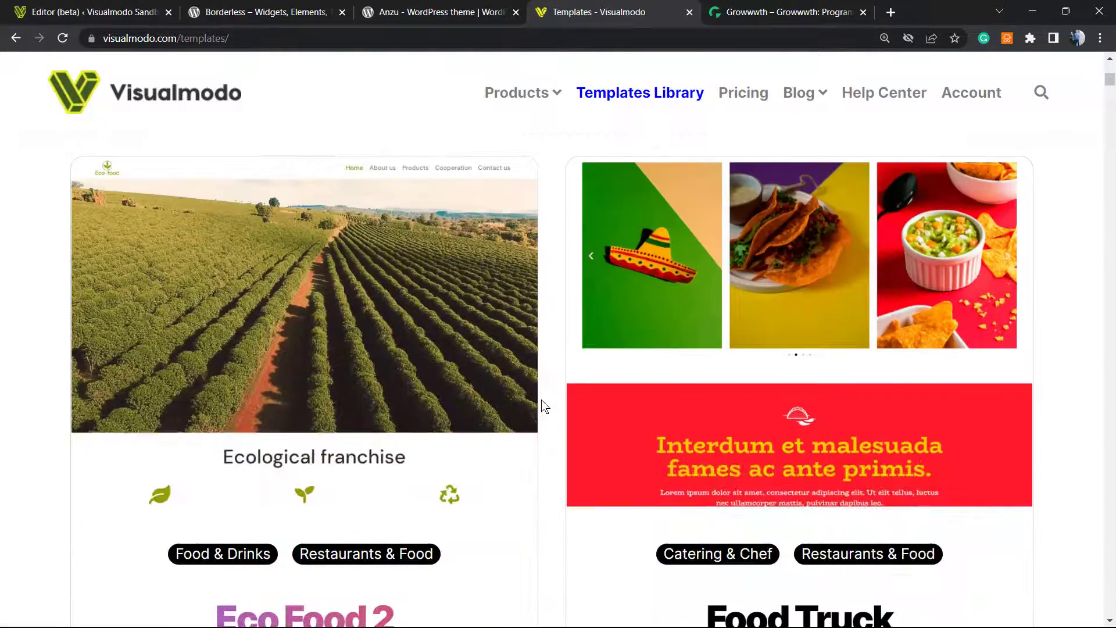
{"action": "scroll", "coordinate": [544, 407], "scroll_direction": "down", "scroll_amount": 18}
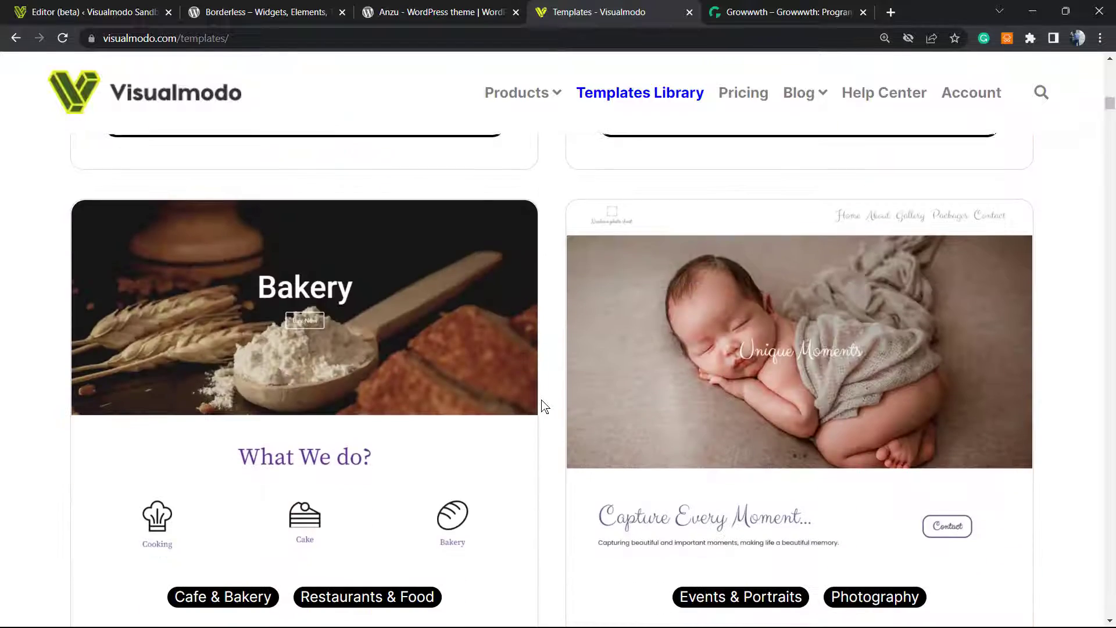
{"action": "scroll", "coordinate": [544, 406], "scroll_direction": "down", "scroll_amount": 18}
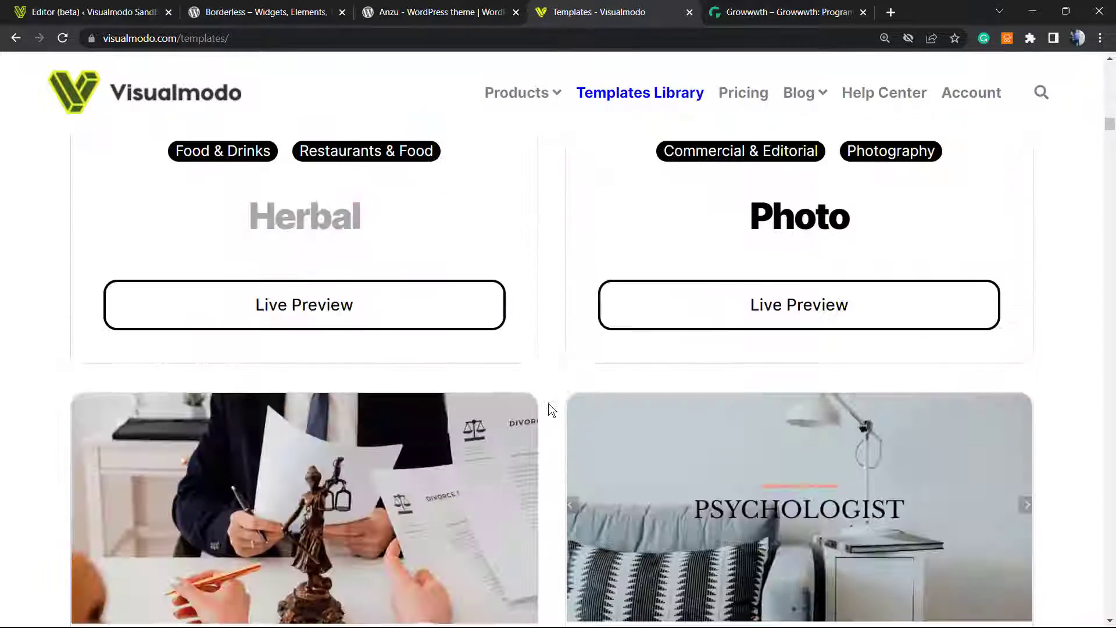
{"action": "scroll", "coordinate": [552, 410], "scroll_direction": "down", "scroll_amount": 10}
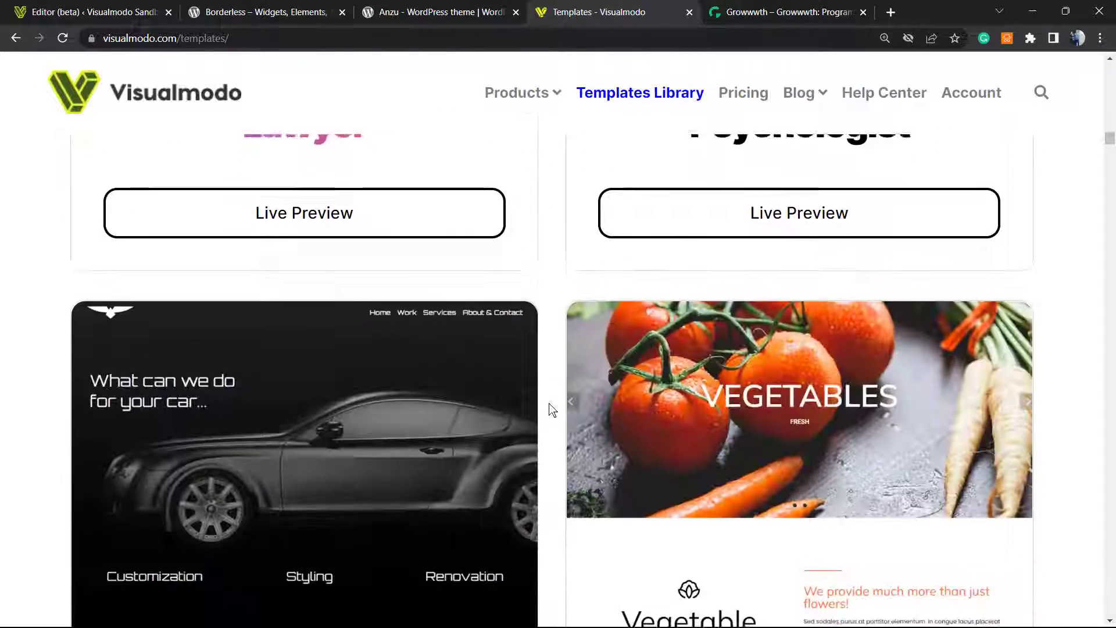
{"action": "scroll", "coordinate": [552, 410], "scroll_direction": "down", "scroll_amount": 13}
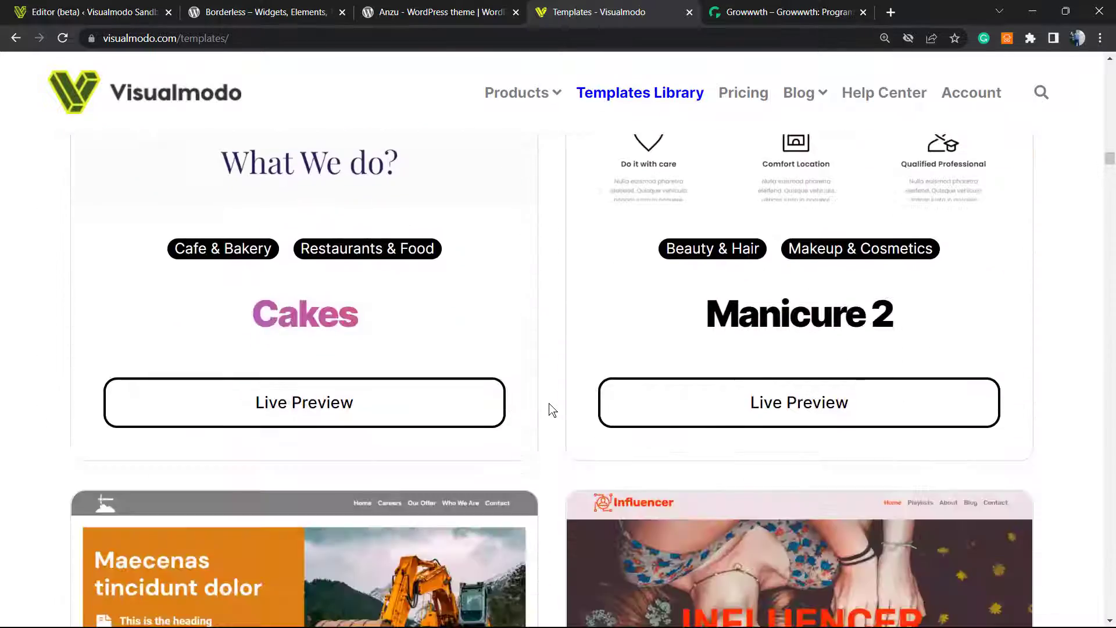
{"action": "scroll", "coordinate": [552, 410], "scroll_direction": "down", "scroll_amount": 18}
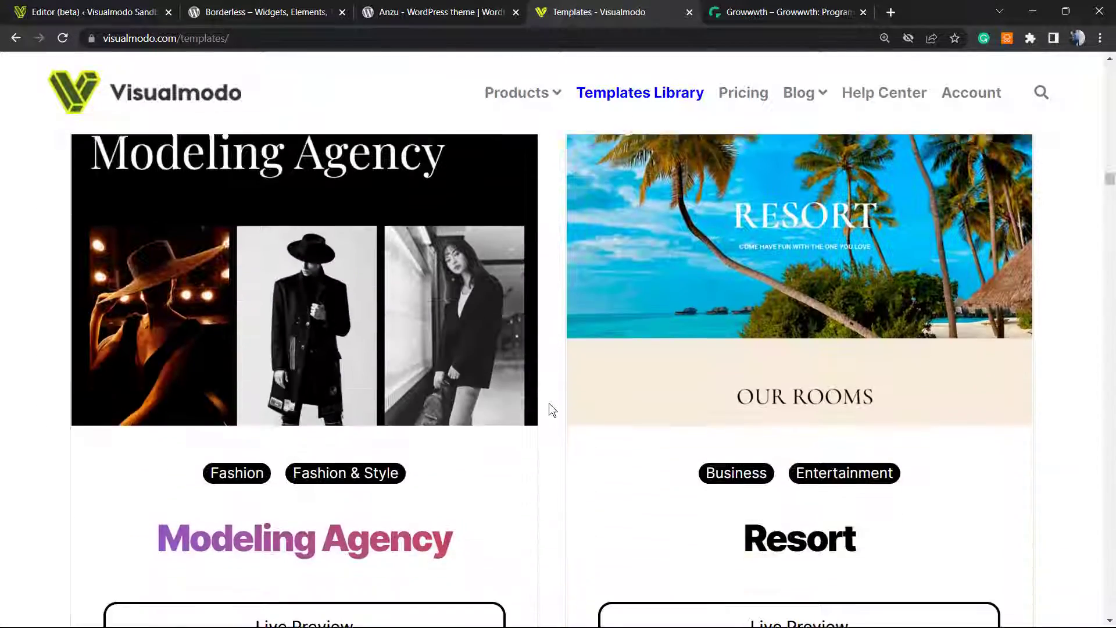
{"action": "scroll", "coordinate": [552, 410], "scroll_direction": "down", "scroll_amount": 14}
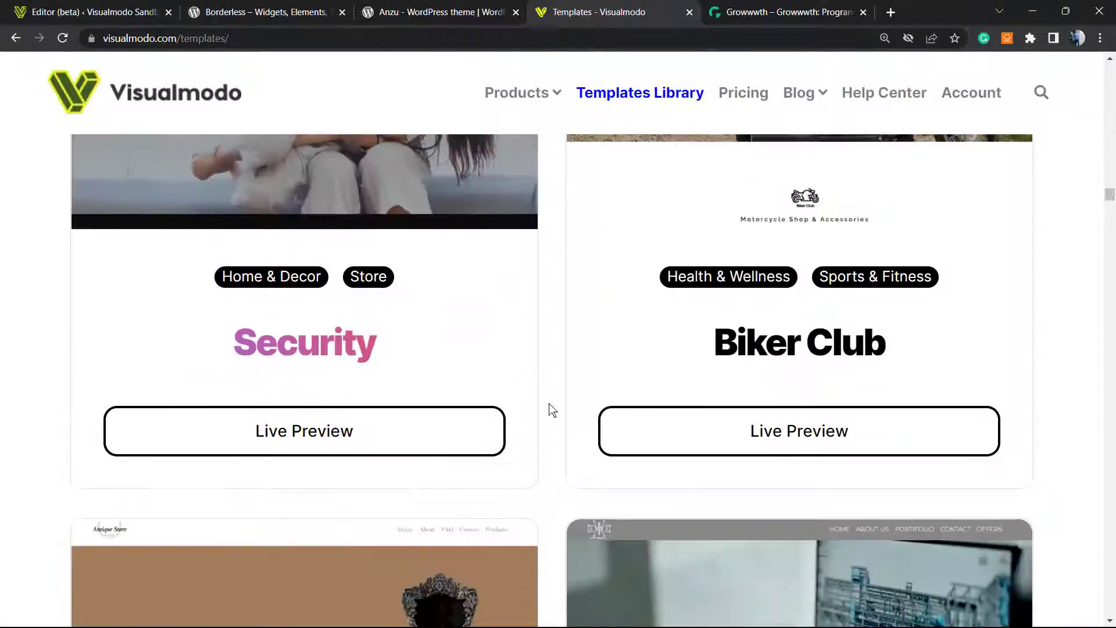
{"action": "scroll", "coordinate": [552, 410], "scroll_direction": "down", "scroll_amount": 11}
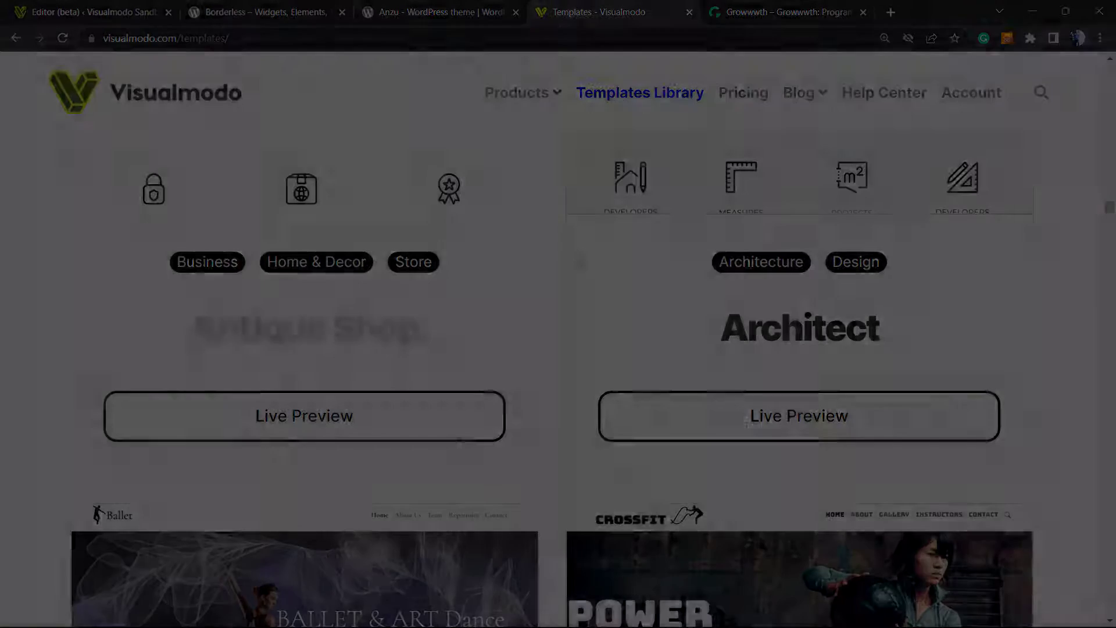